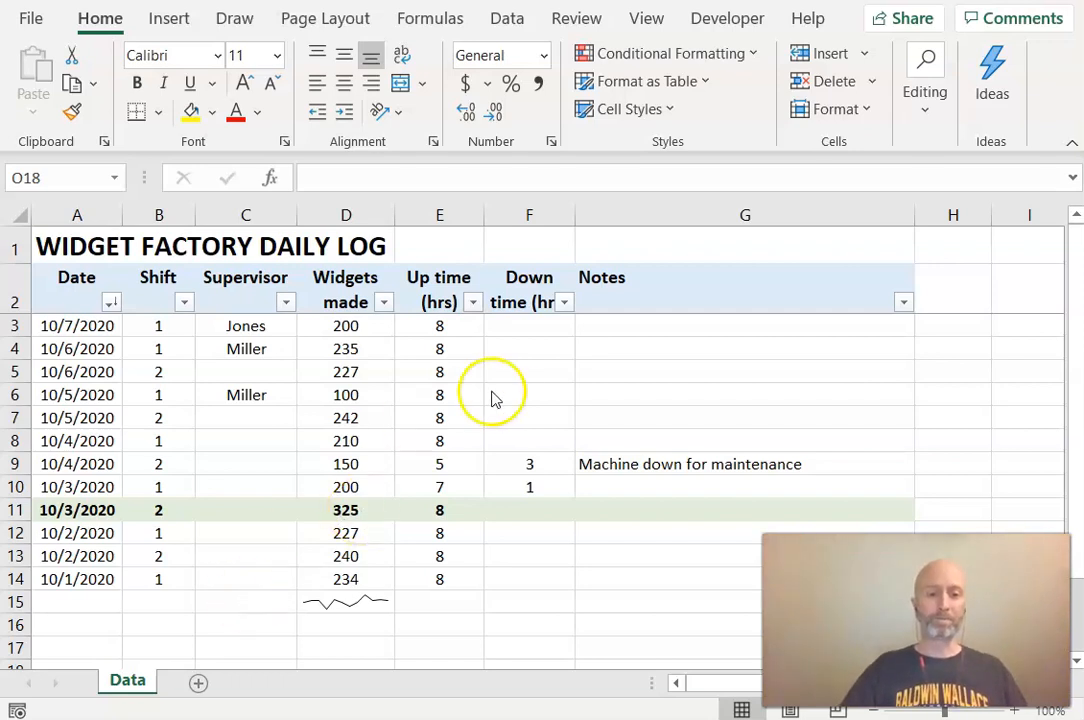
pyautogui.click(172, 394)
pyautogui.click(242, 390)
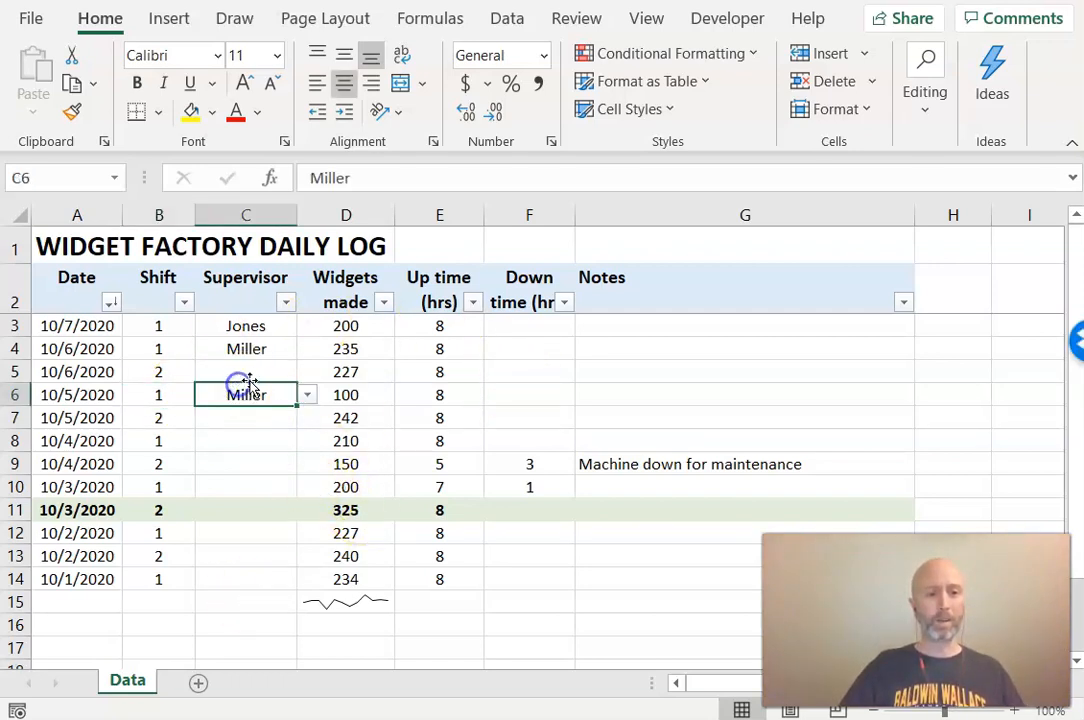
pyautogui.click(307, 398)
pyautogui.click(307, 398)
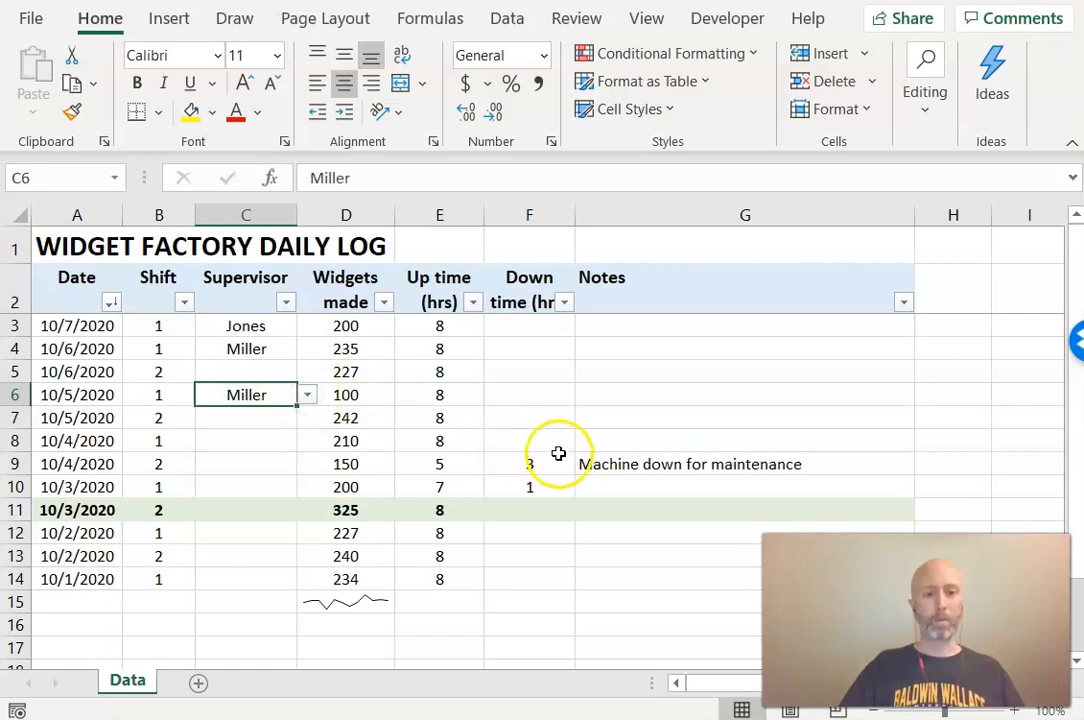
pyautogui.click(343, 462)
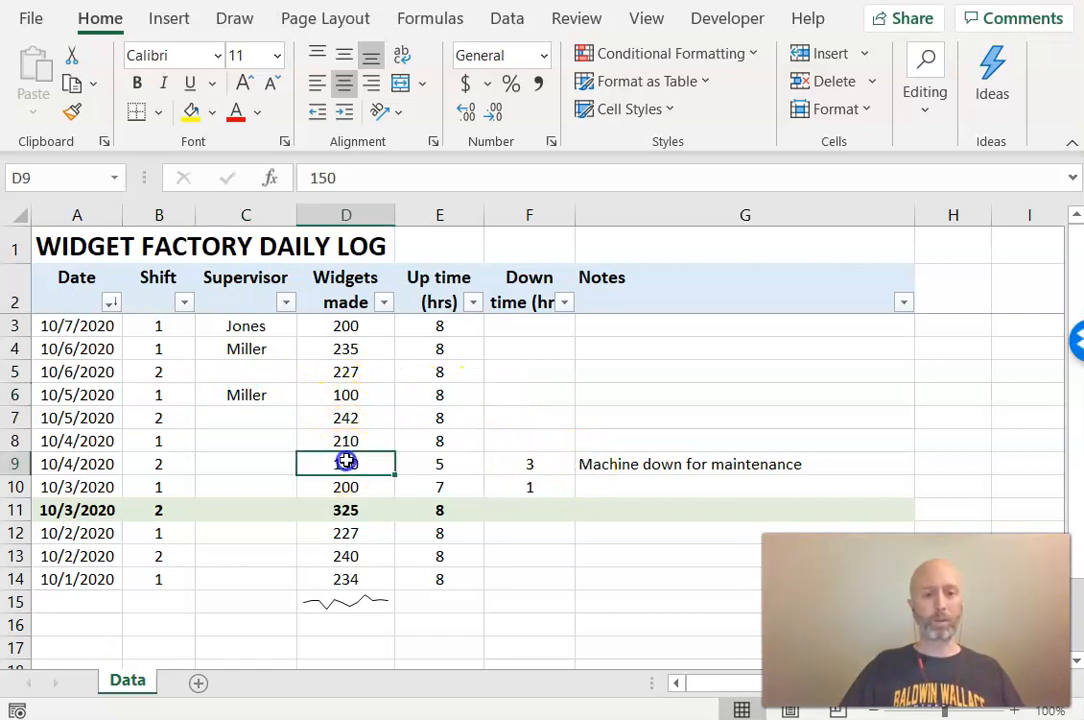
# Set the widgets made for the 10/5/2020 shift 1 row to 400
pyautogui.click(349, 396)
pyautogui.write('400')
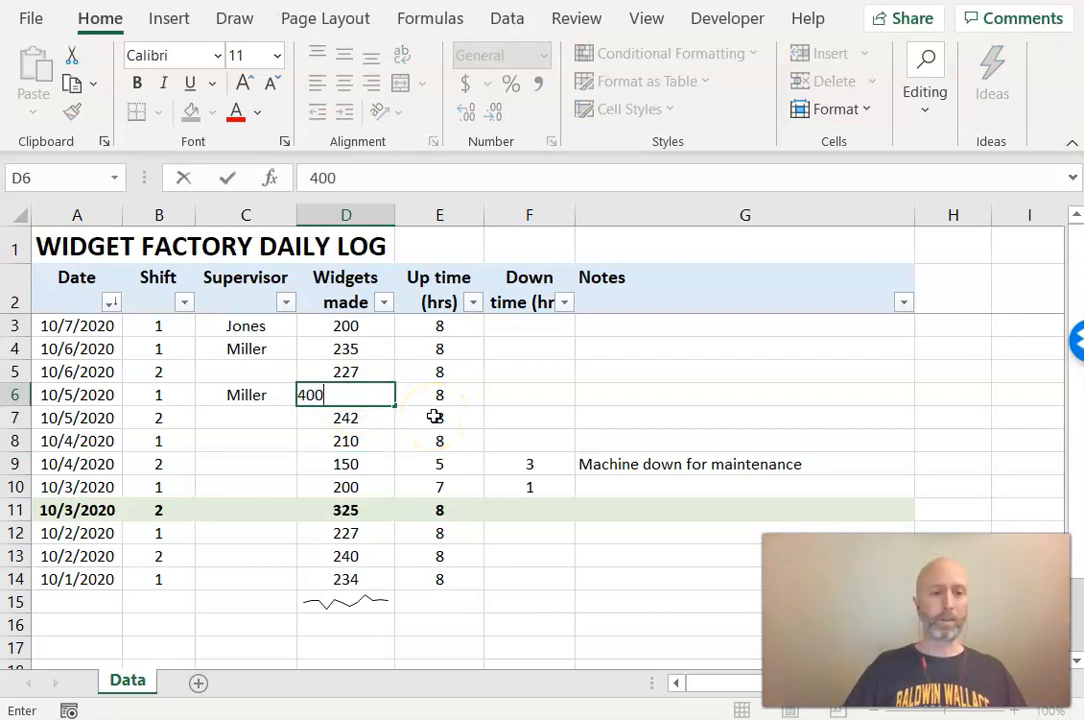
pyautogui.press('Return')
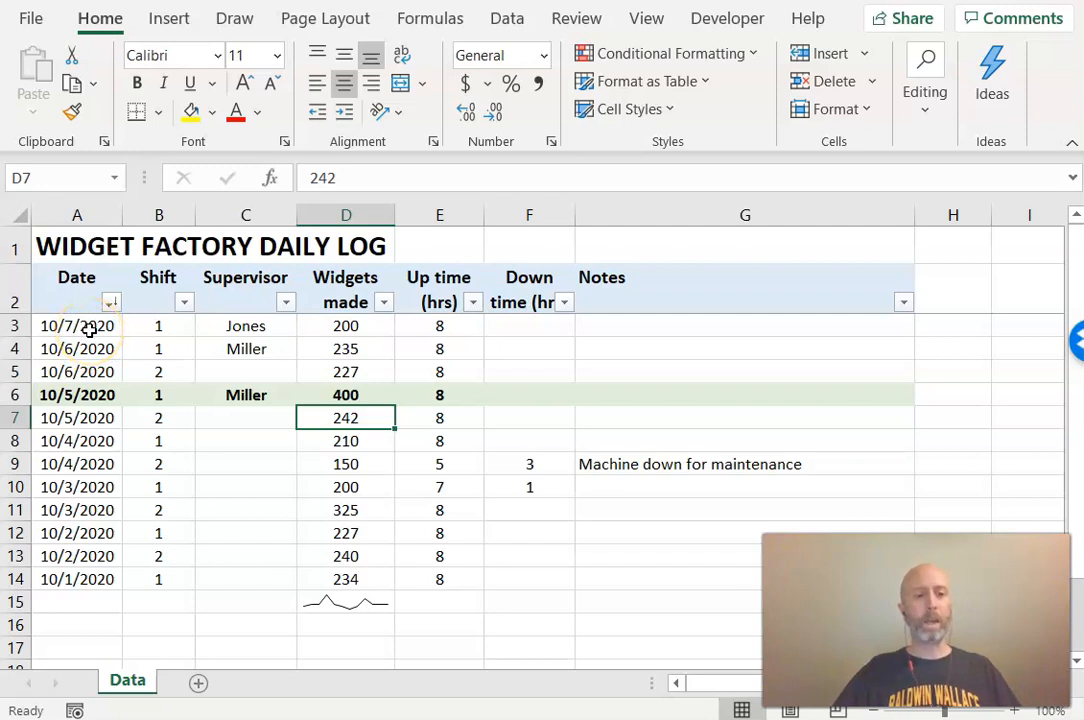
pyautogui.click(15, 326)
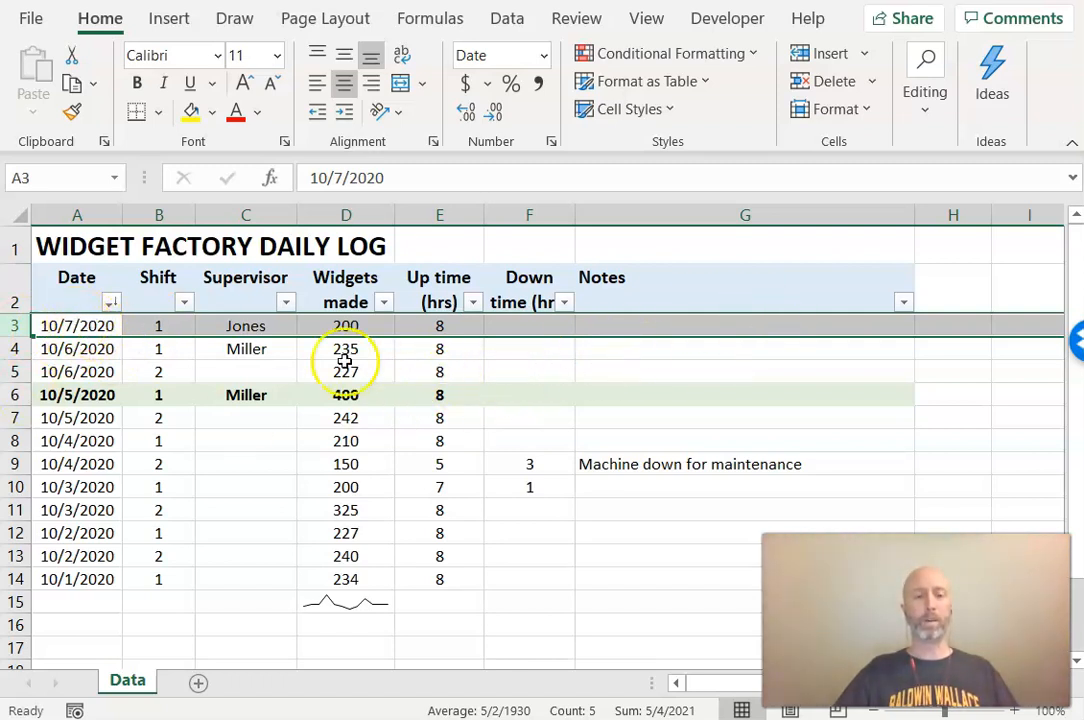
pyautogui.click(203, 325)
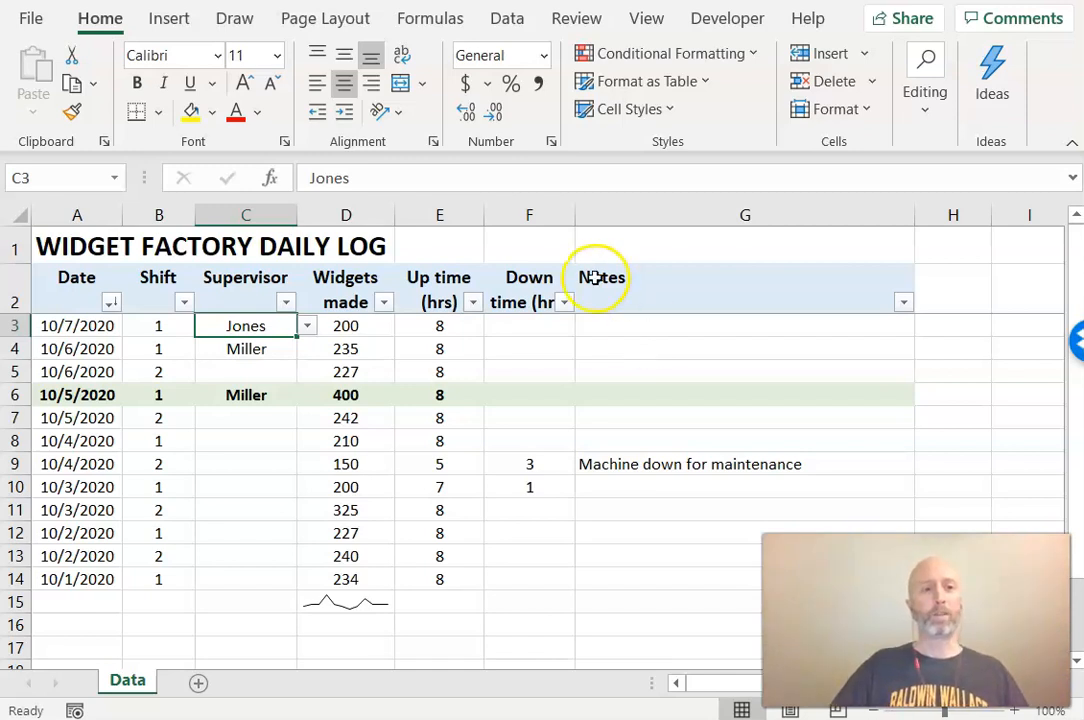
pyautogui.click(32, 22)
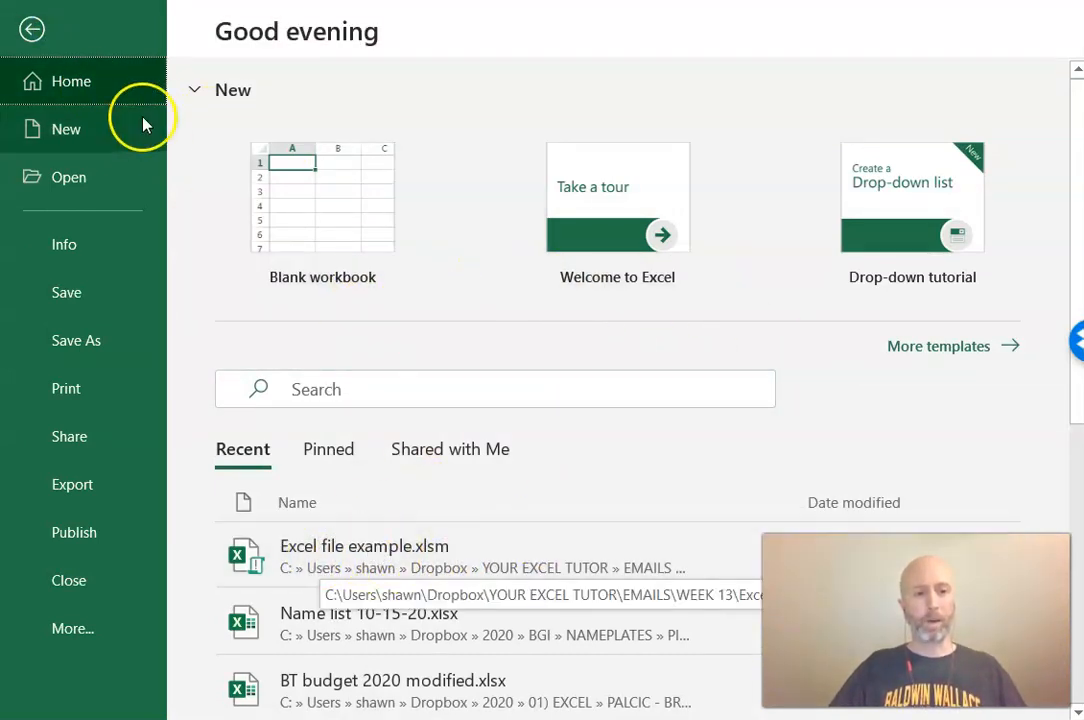
pyautogui.click(32, 32)
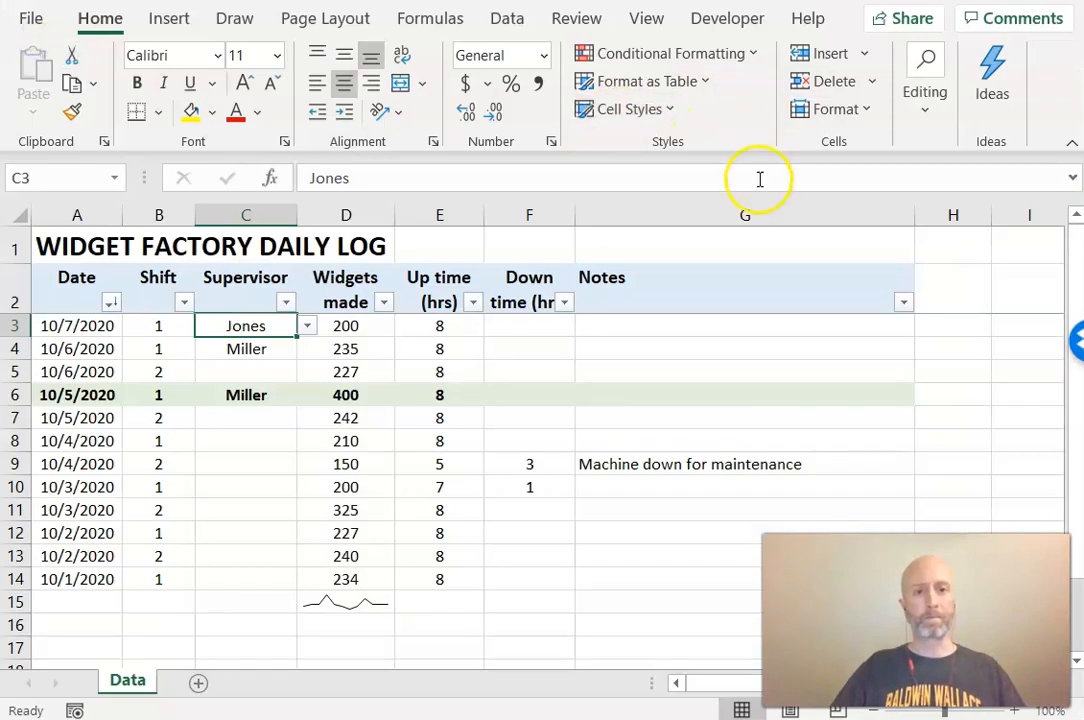
pyautogui.click(629, 217)
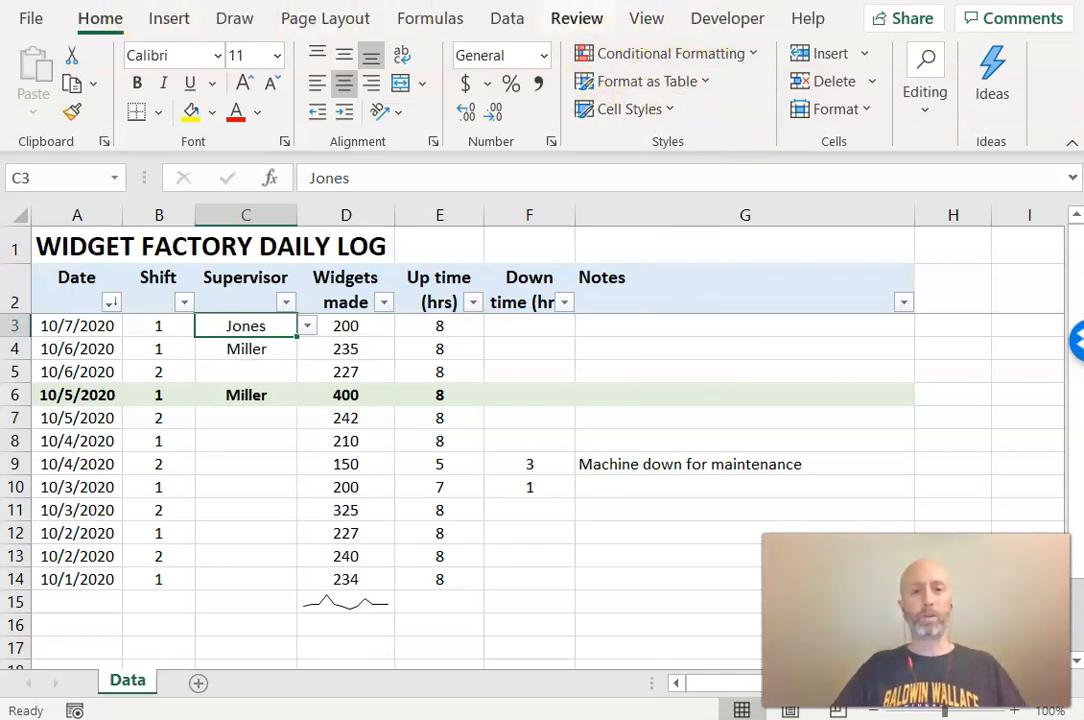
# Check that the Developer tab is enabled in the ribbon customization settings
pyautogui.click(735, 24)
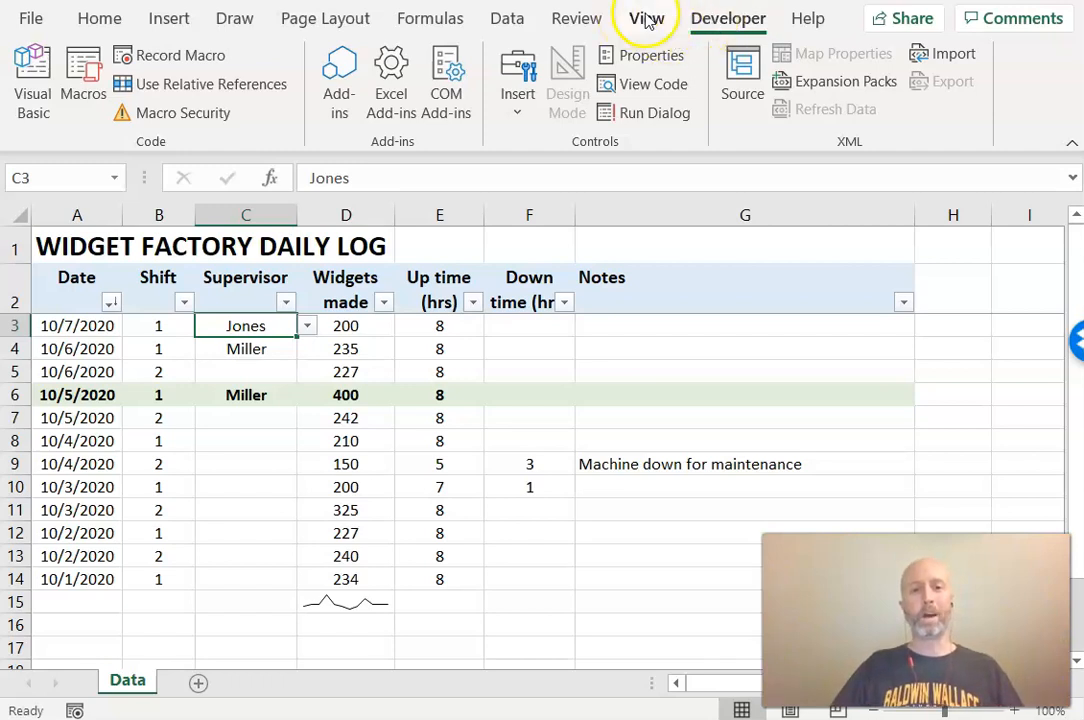
pyautogui.rightClick(735, 20)
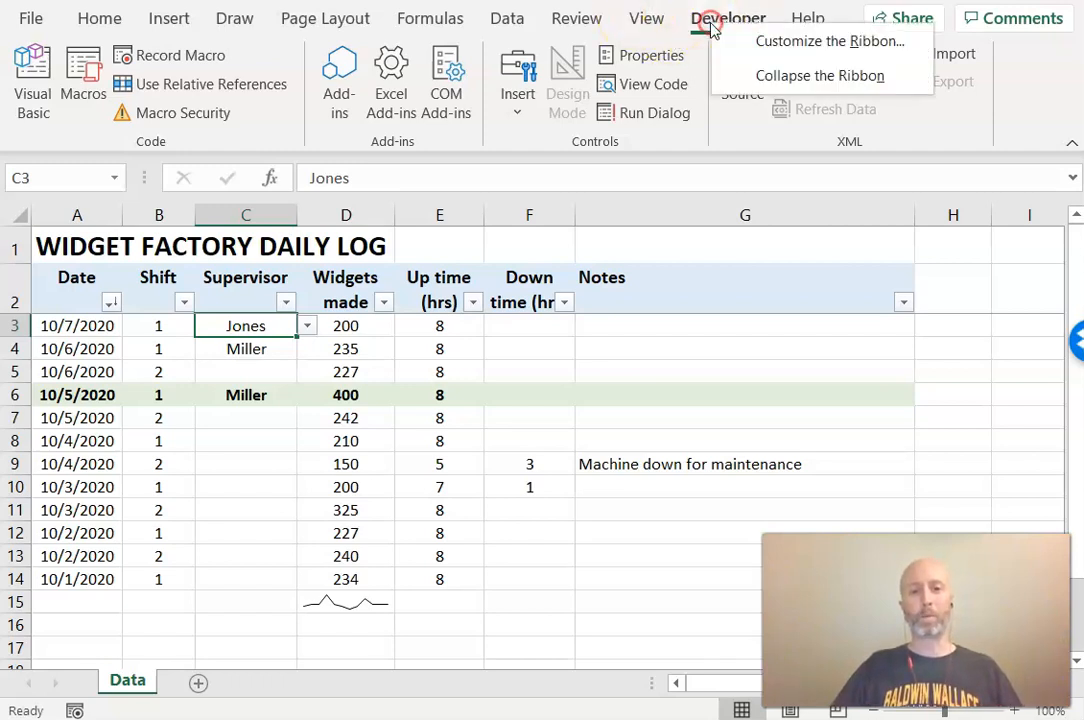
pyautogui.click(778, 42)
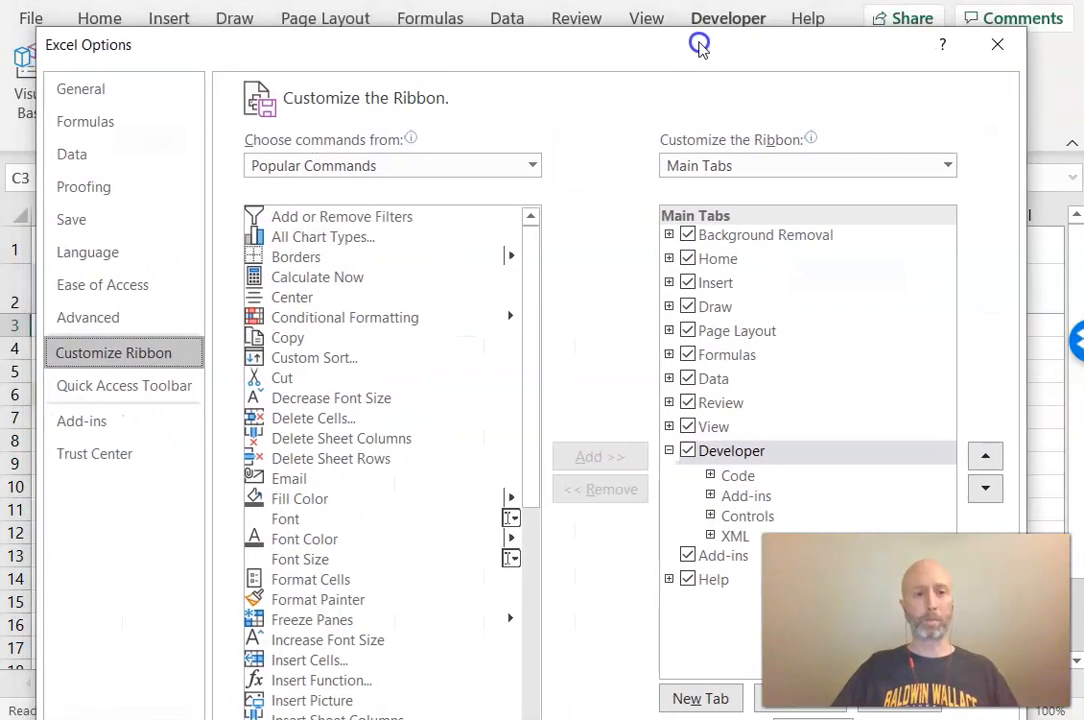
pyautogui.moveTo(699, 45); pyautogui.dragTo(702, 41)
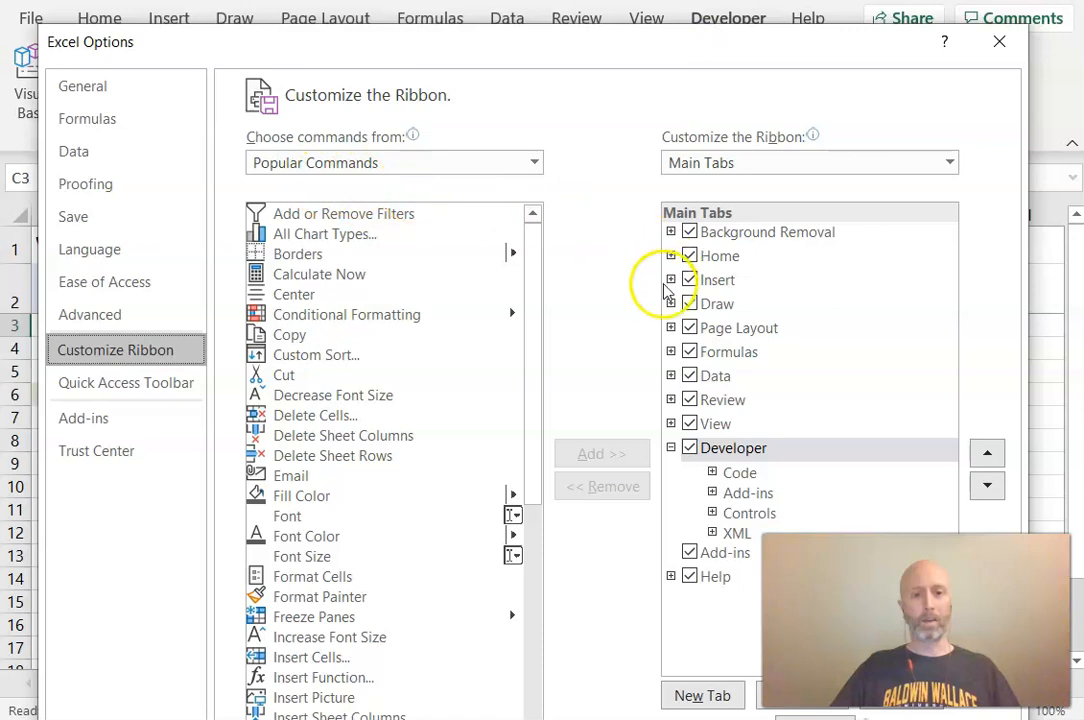
pyautogui.click(690, 449)
pyautogui.click(690, 449)
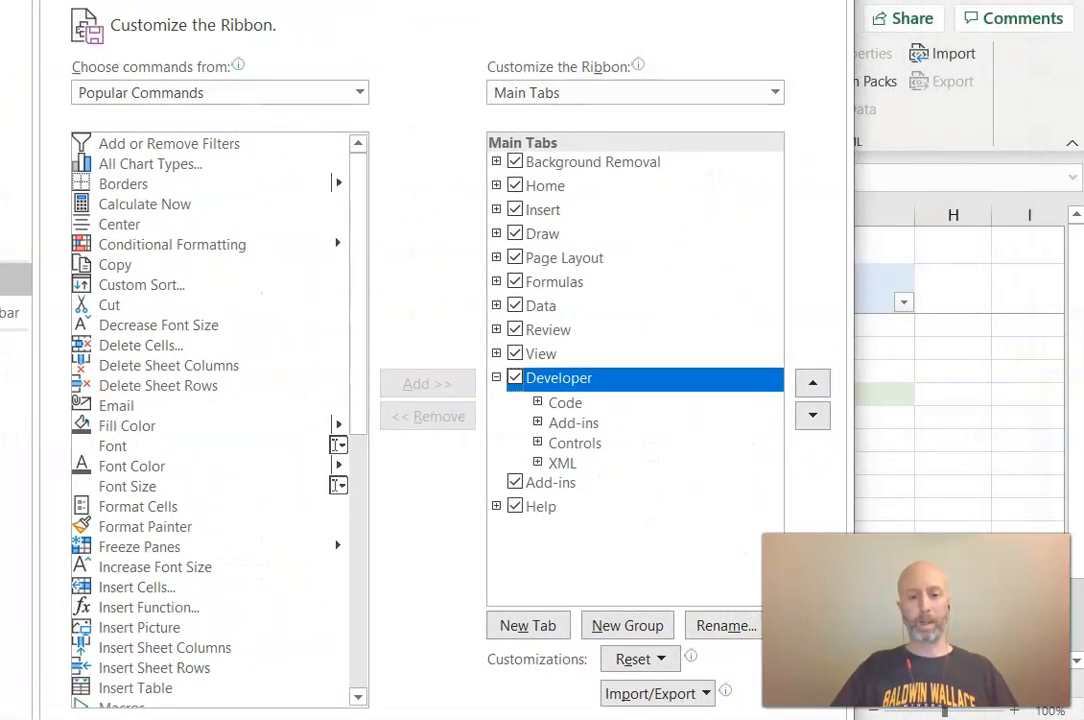
pyautogui.click(720, 719)
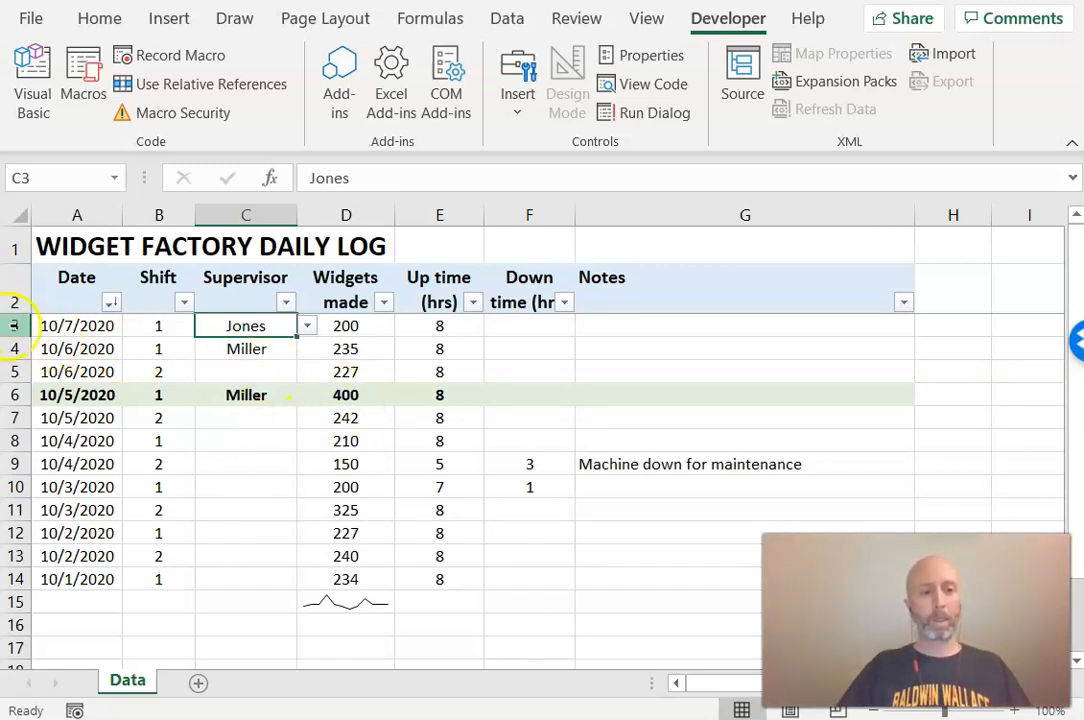
# Start recording a macro named new_line stored in this workbook
pyautogui.click(15, 326)
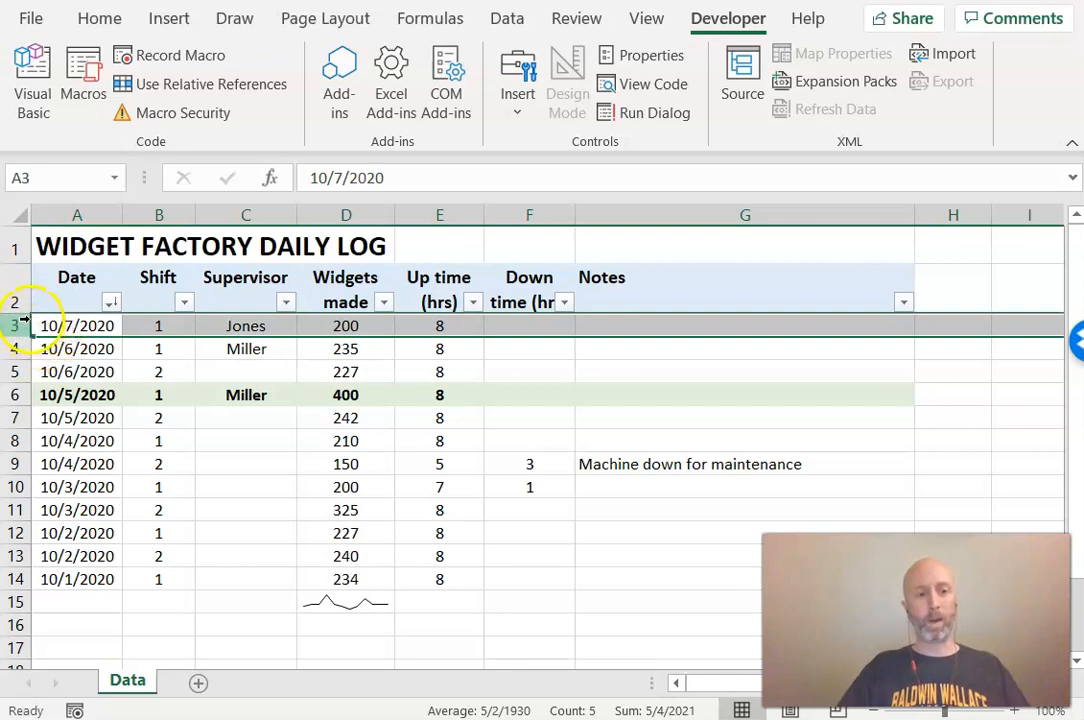
pyautogui.click(77, 327)
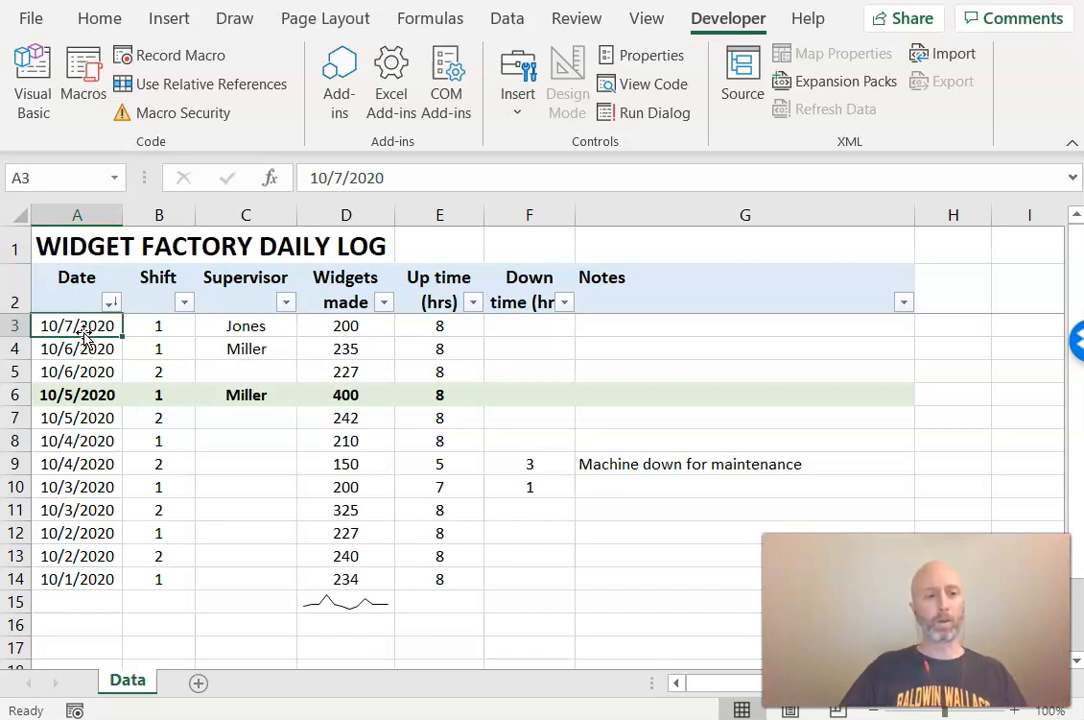
pyautogui.click(160, 325)
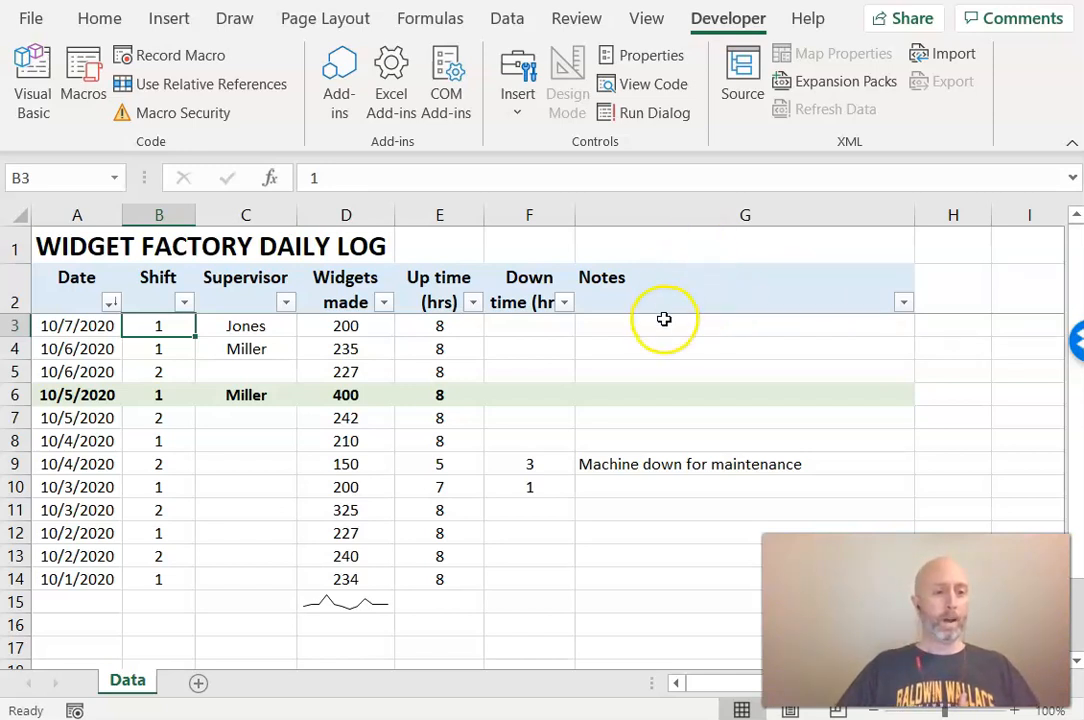
pyautogui.click(75, 710)
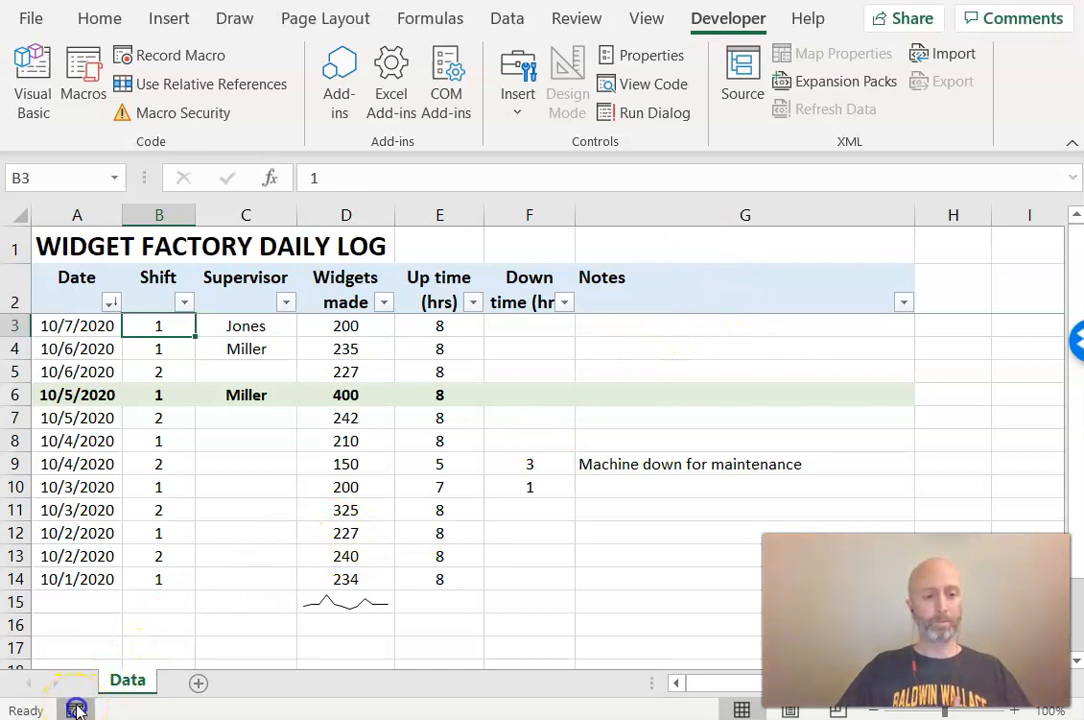
pyautogui.moveTo(1083, 291); pyautogui.dragTo(456, 211)
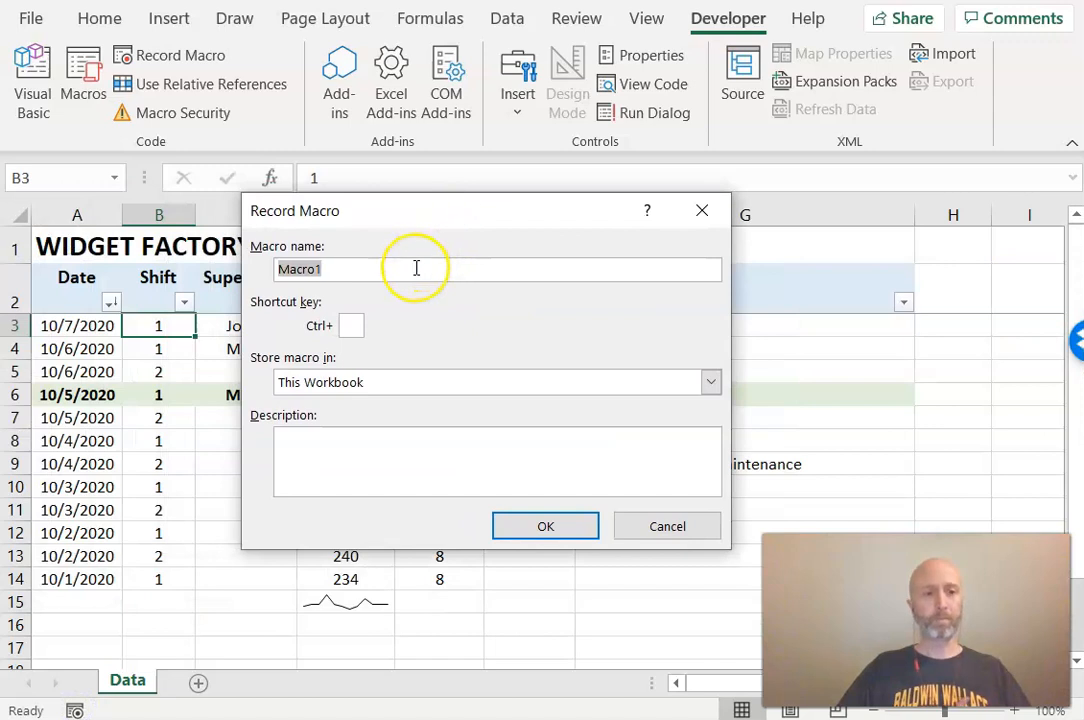
pyautogui.write('n')
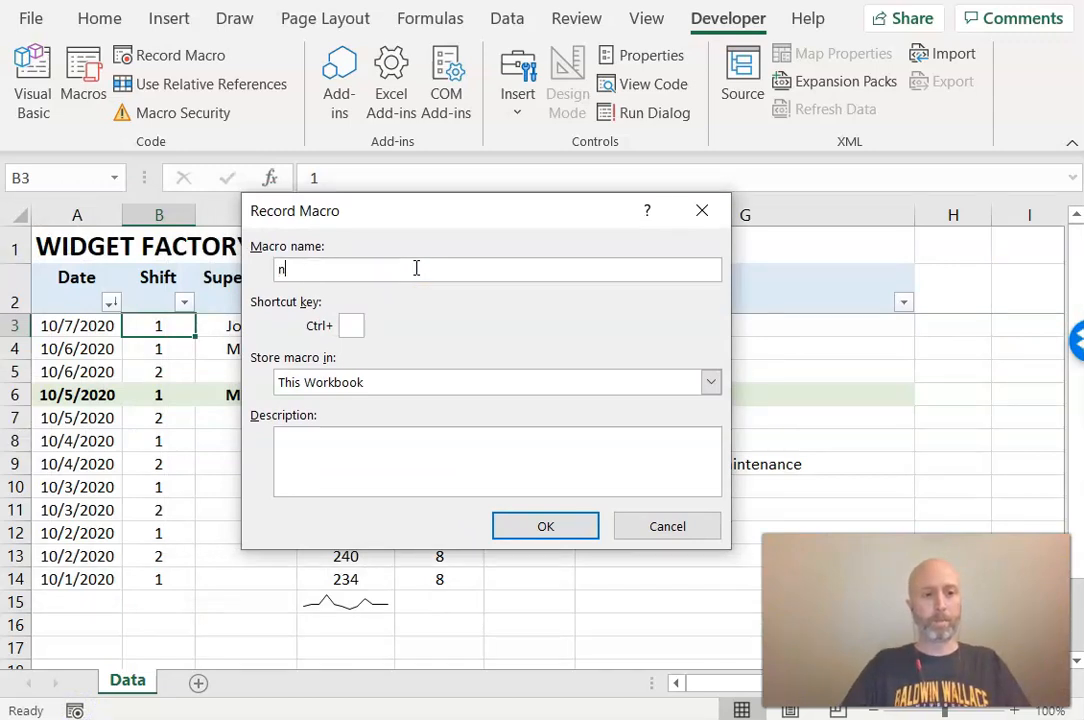
pyautogui.write('ew_line')
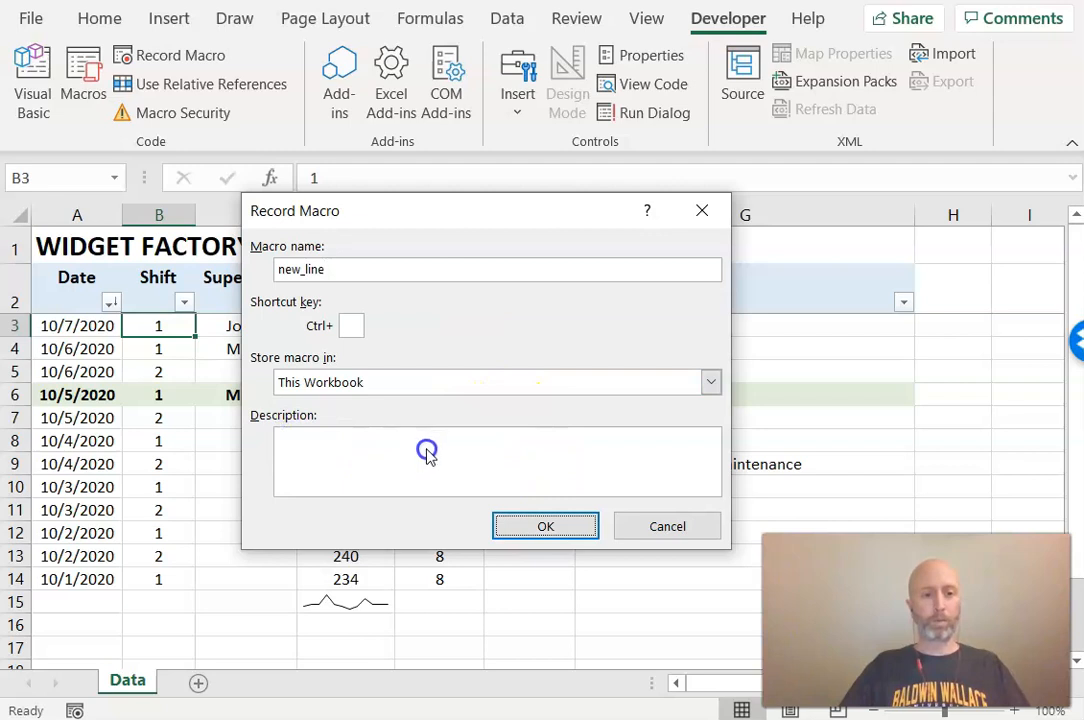
pyautogui.click(545, 522)
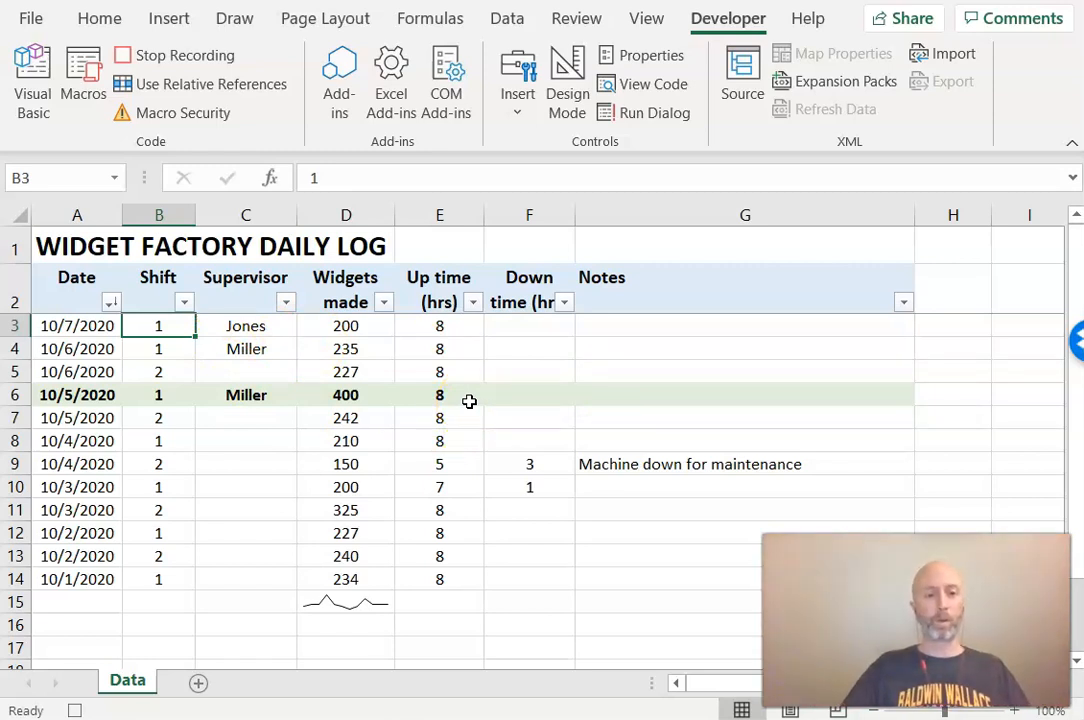
# Copy the top data row, insert the copied cells above it, and clear the new row's contents
pyautogui.click(15, 326)
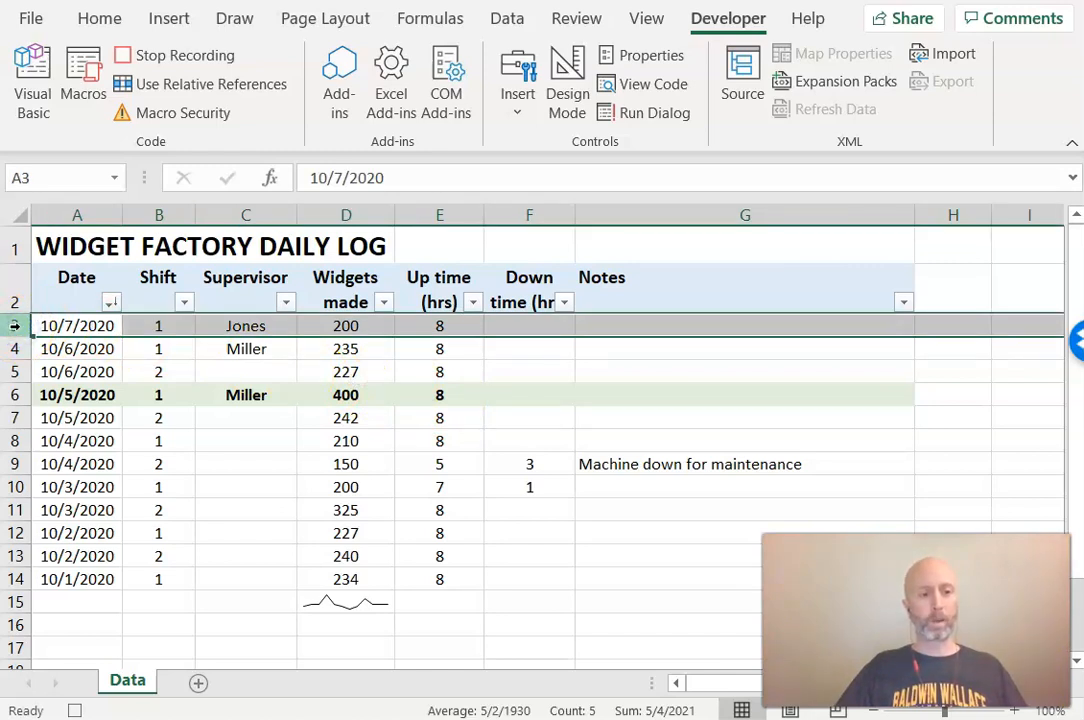
pyautogui.rightClick(15, 326)
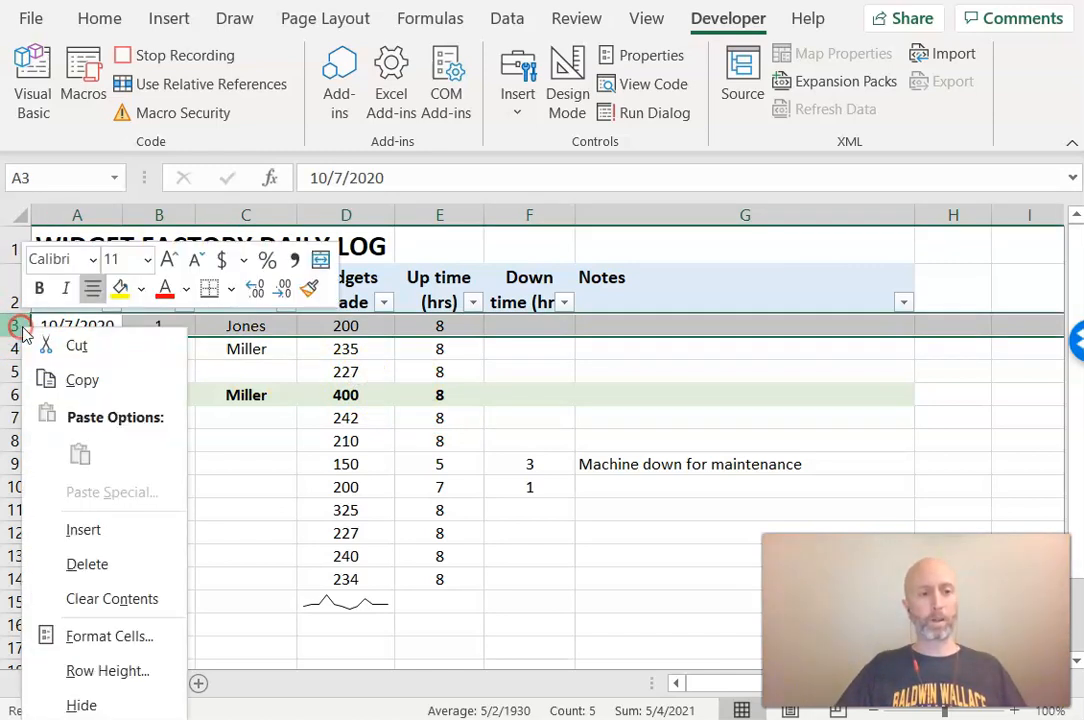
pyautogui.click(100, 383)
pyautogui.rightClick(14, 328)
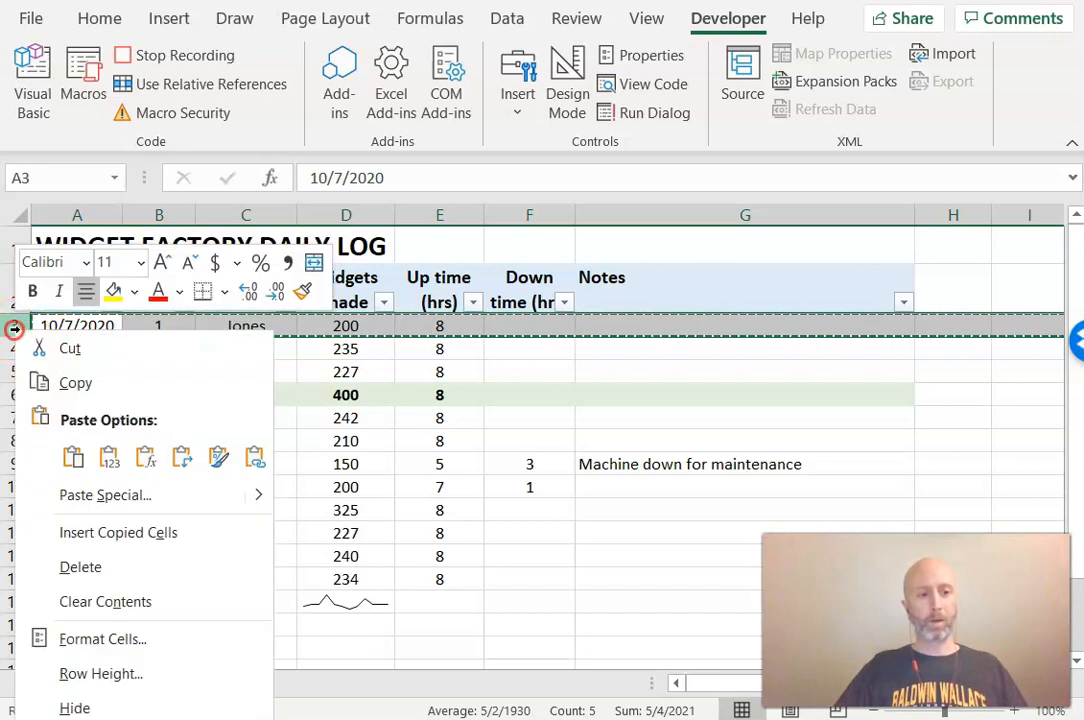
pyautogui.click(125, 532)
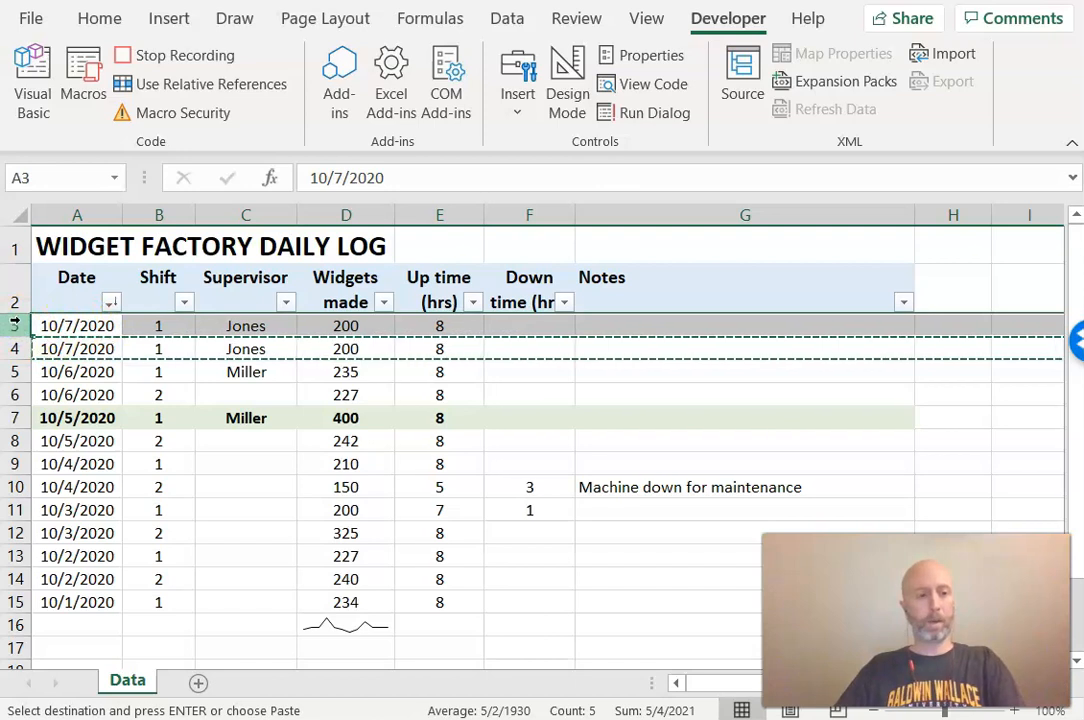
pyautogui.press('Delete')
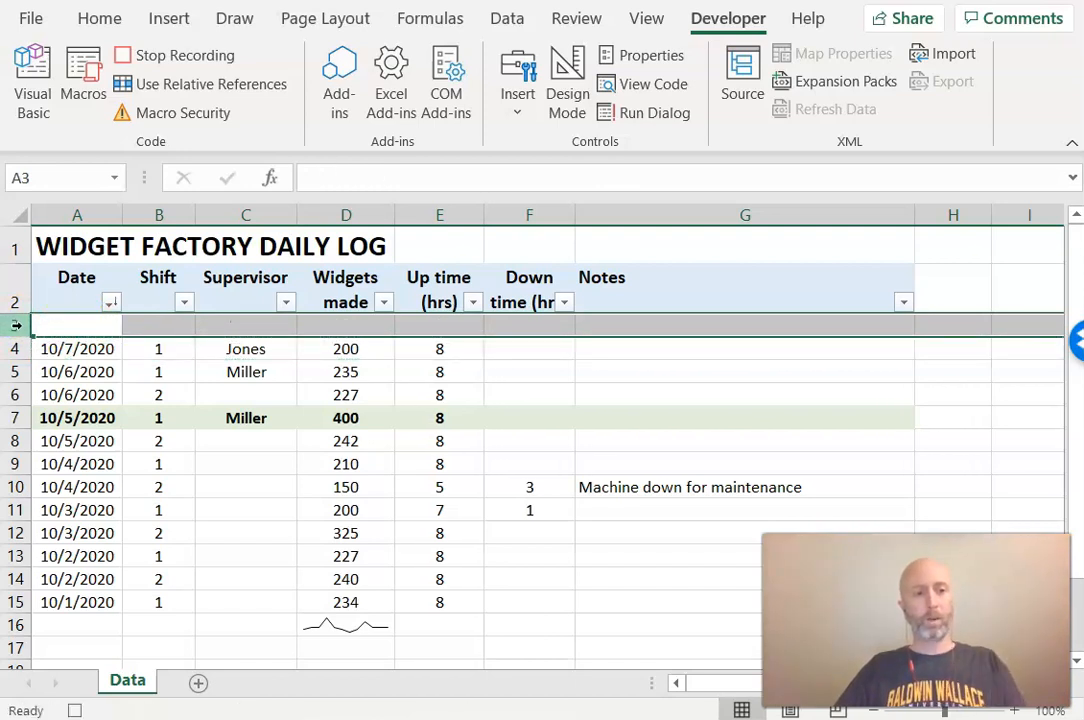
# Clear the contents of the new blank row 3 again and select its Date cell
pyautogui.rightClick(16, 325)
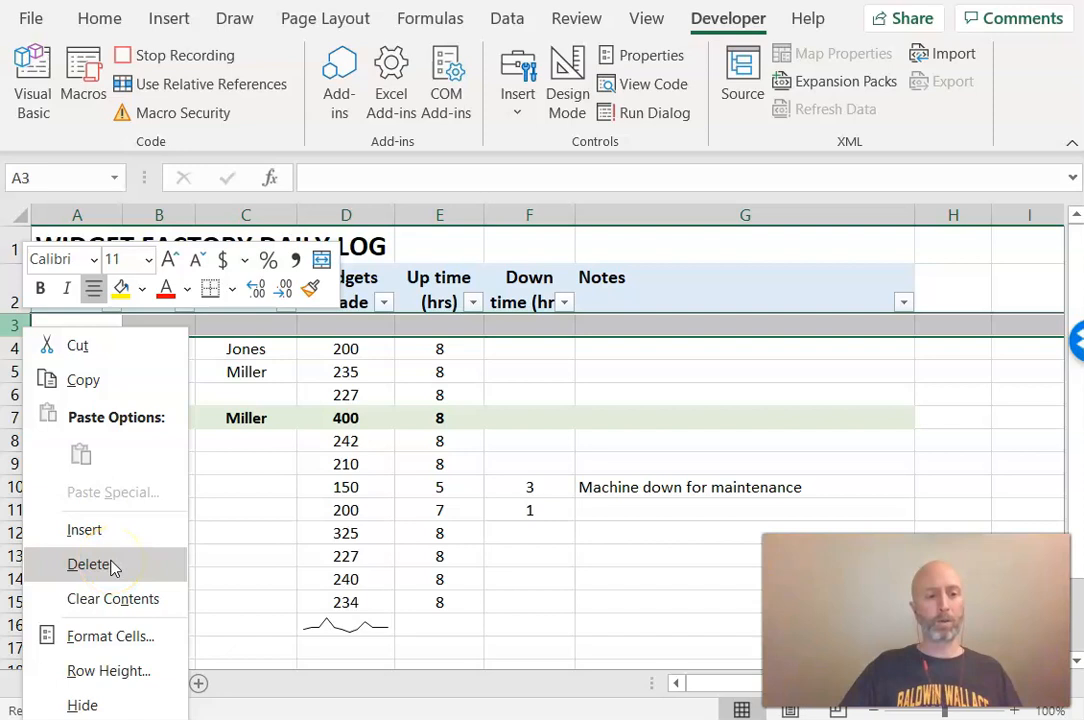
pyautogui.click(150, 598)
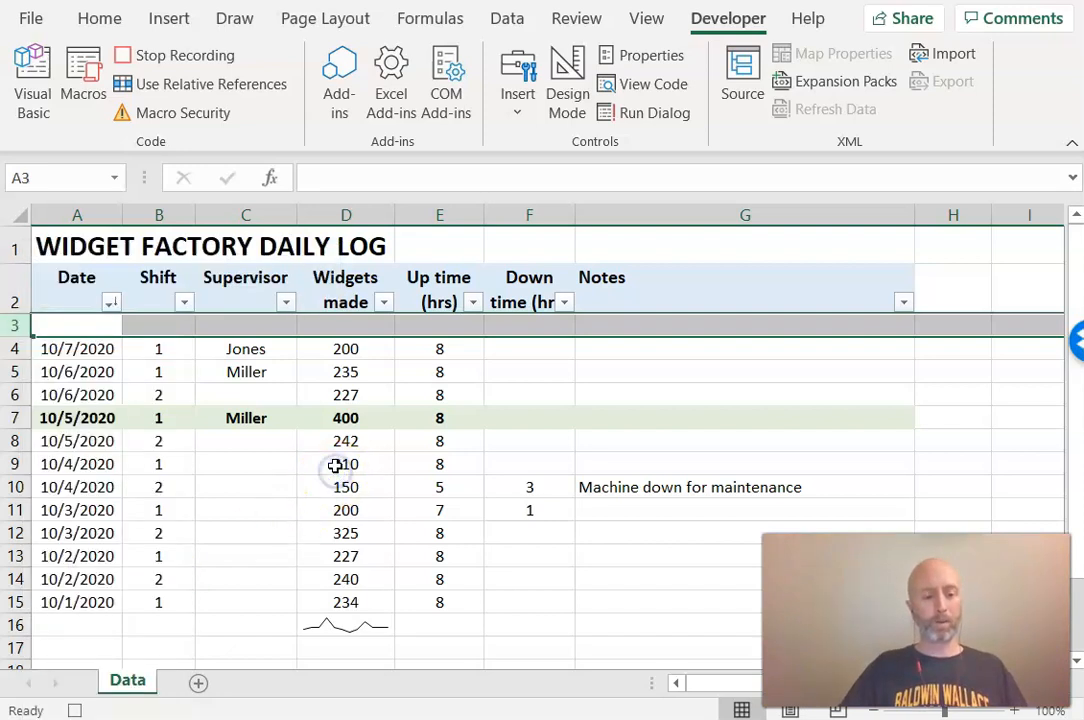
pyautogui.rightClick(15, 326)
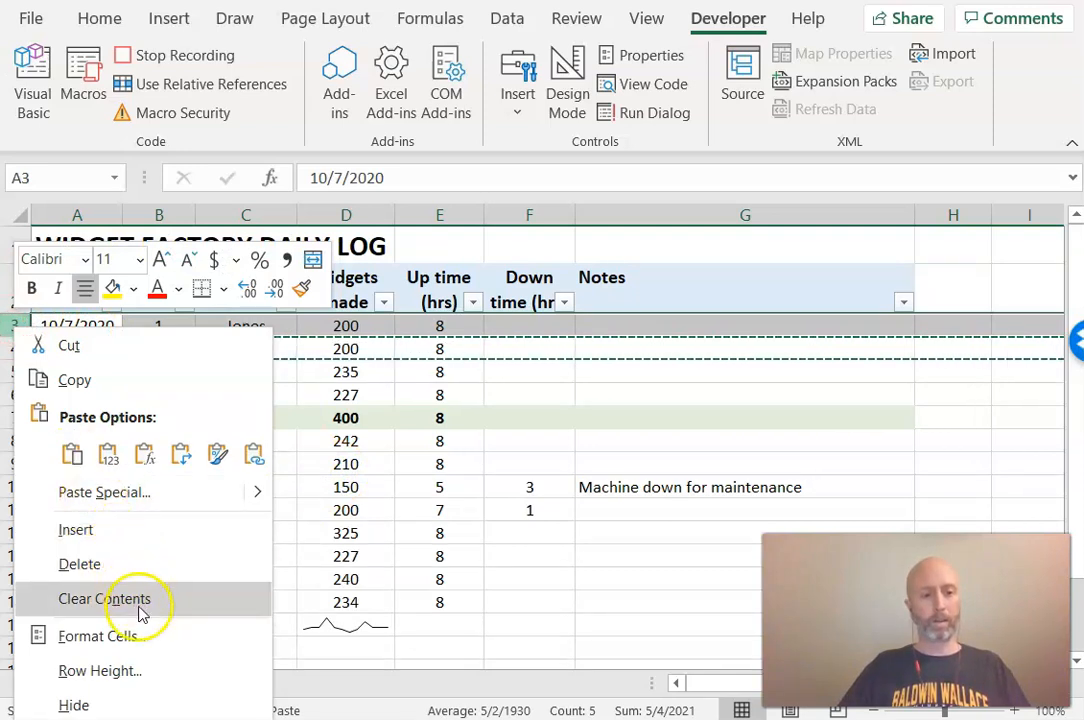
pyautogui.click(137, 603)
pyautogui.moveTo(487, 387); pyautogui.dragTo(489, 382)
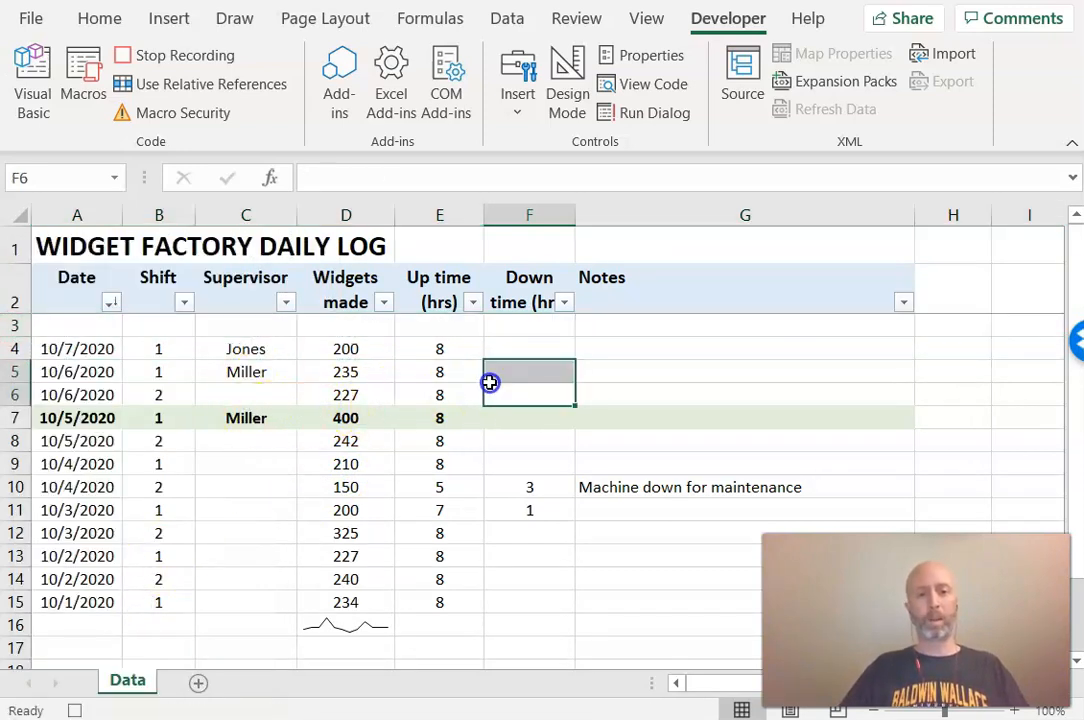
pyautogui.click(502, 368)
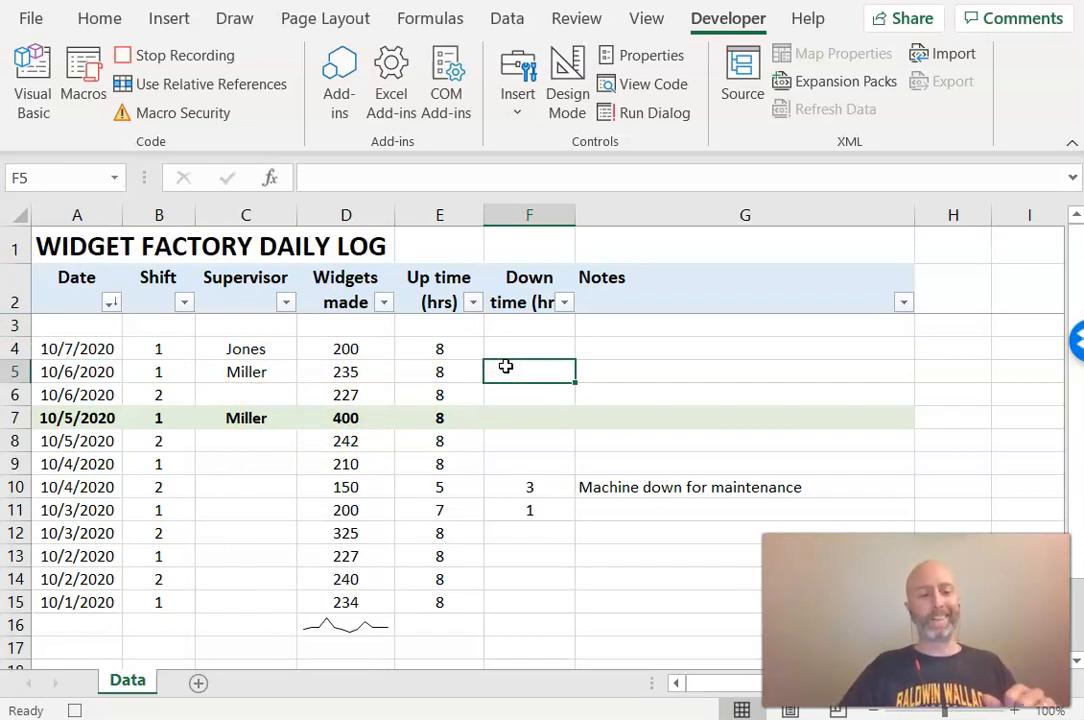
pyautogui.click(74, 325)
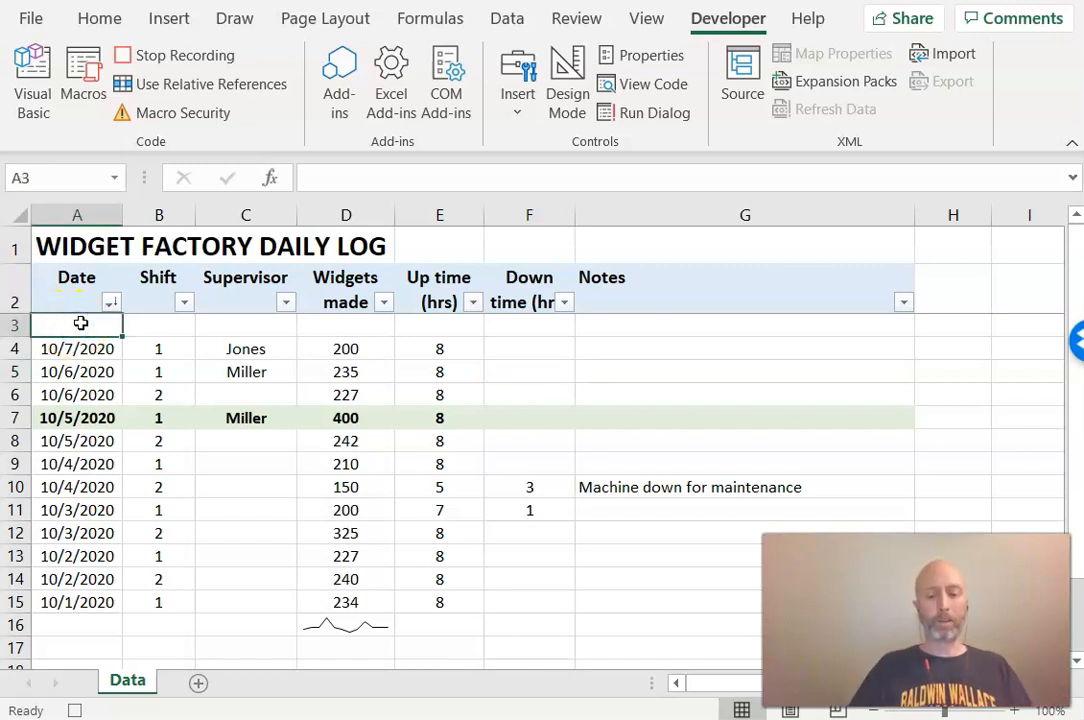
# Enter the formula =today() in the new row's Date cell
pyautogui.write('=')
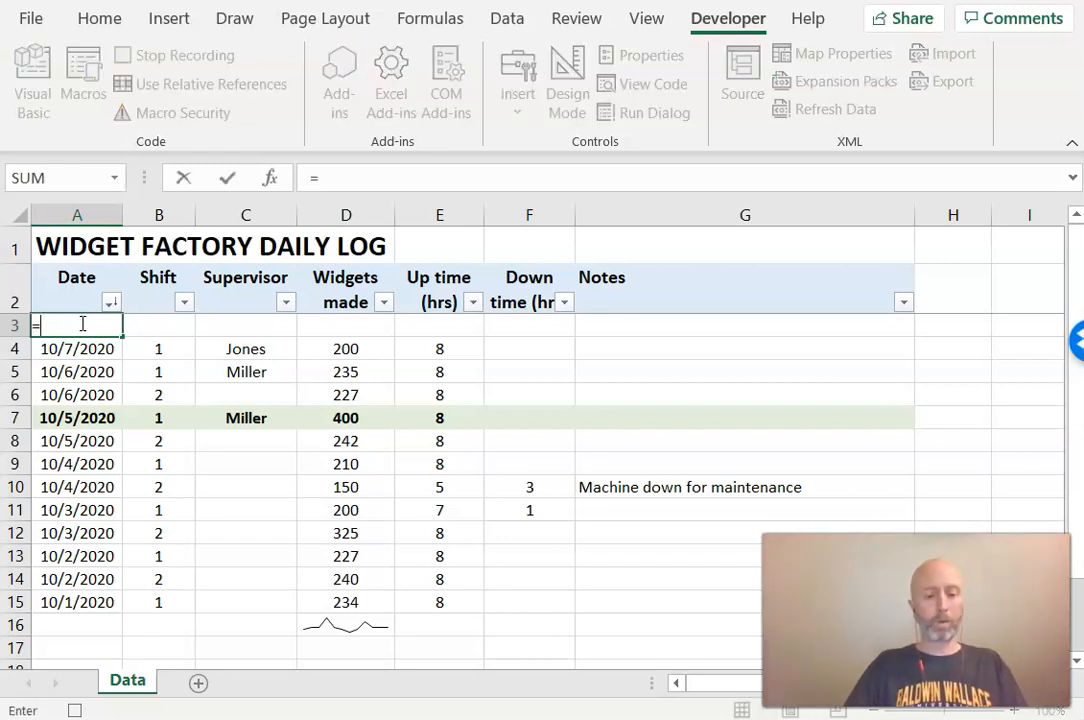
pyautogui.write('today()')
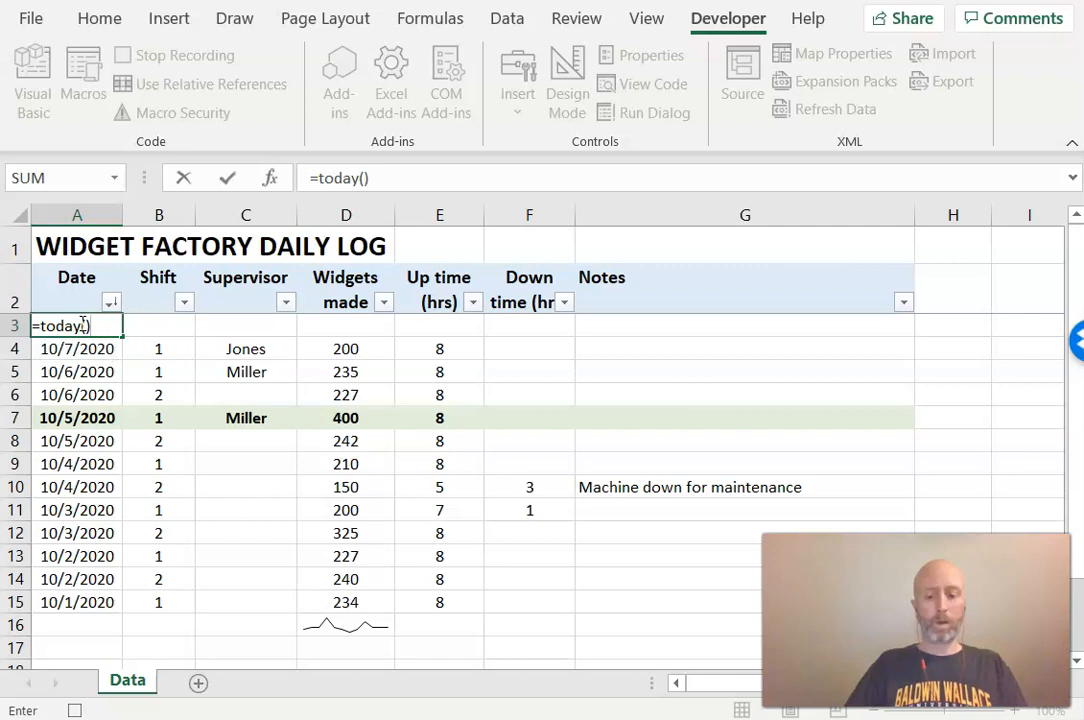
pyautogui.press('Return')
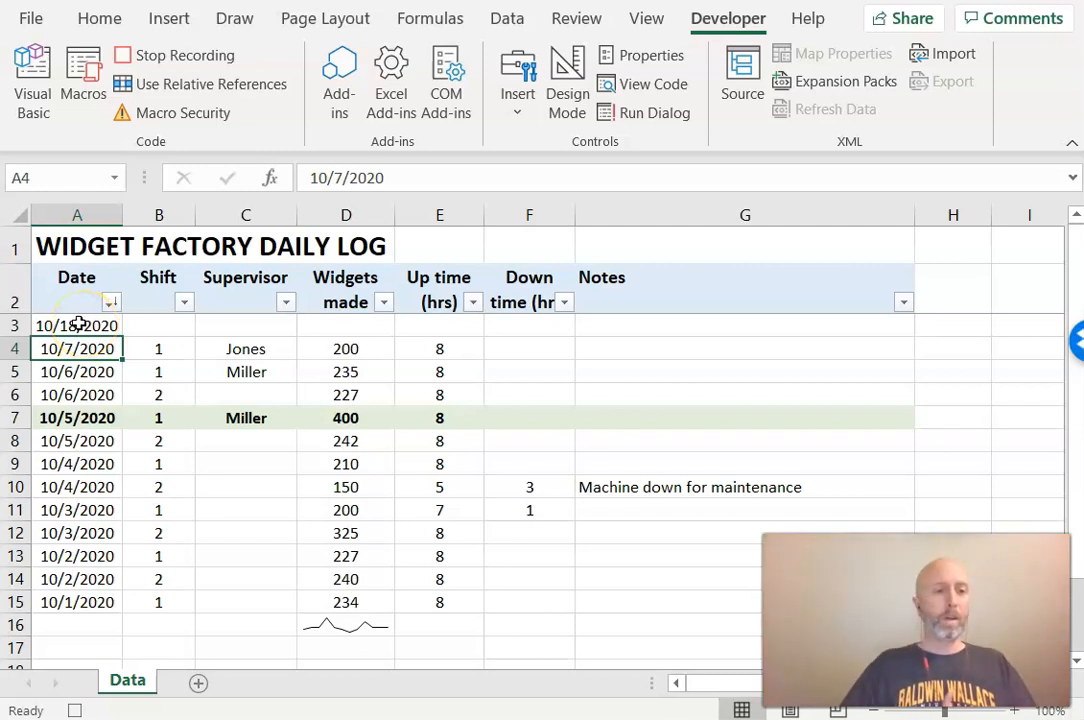
# Copy the date cell and paste it back onto itself as values
pyautogui.rightClick(77, 325)
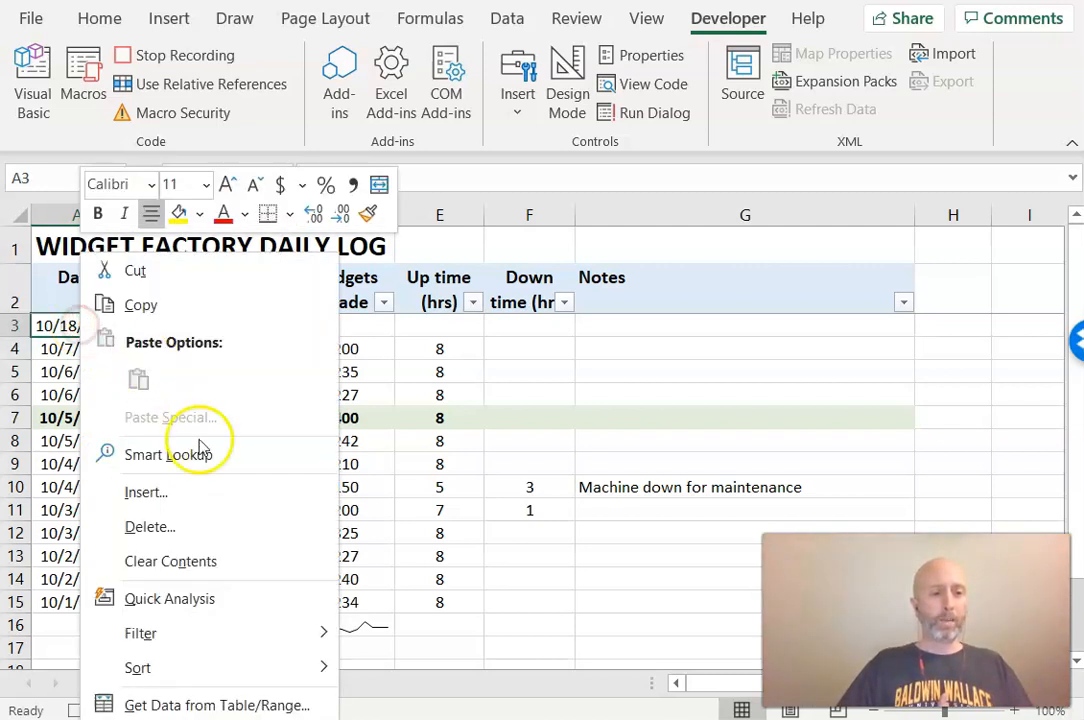
pyautogui.click(186, 307)
pyautogui.rightClick(89, 325)
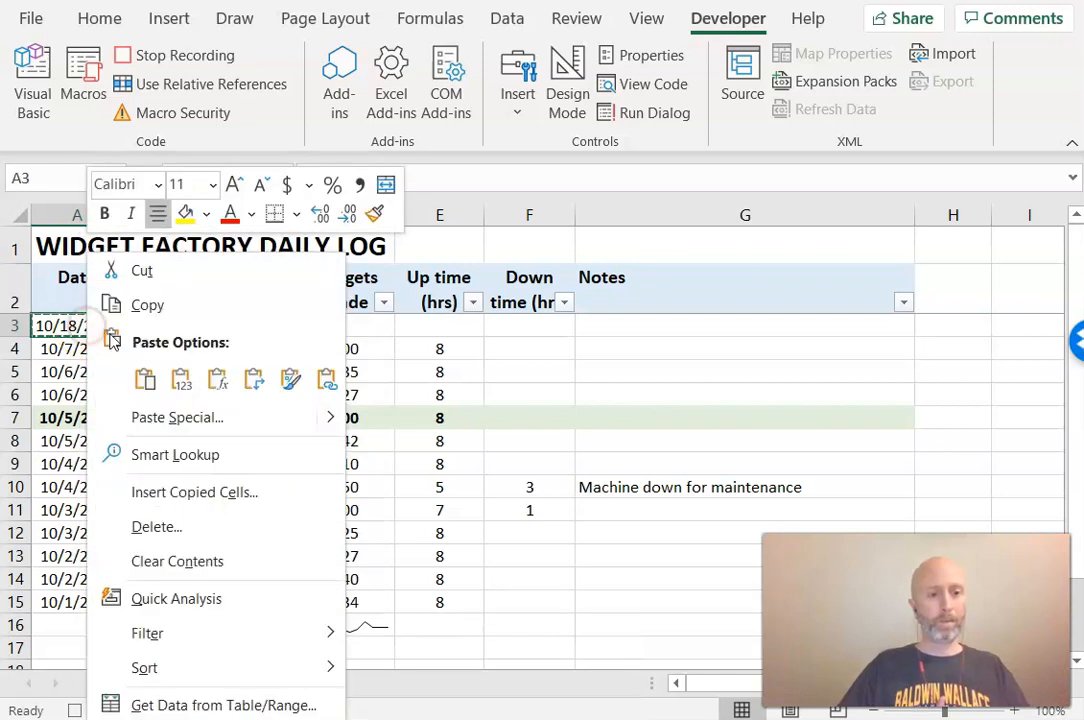
pyautogui.click(180, 385)
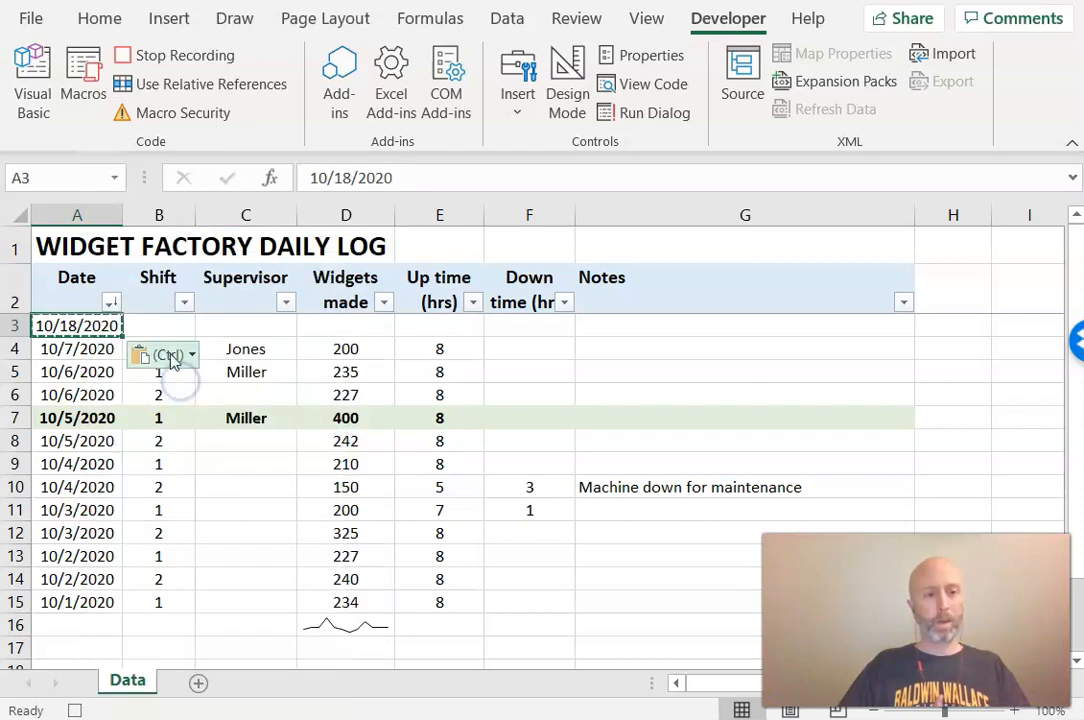
# Select the new row's Shift cell and stop recording the macro
pyautogui.click(143, 326)
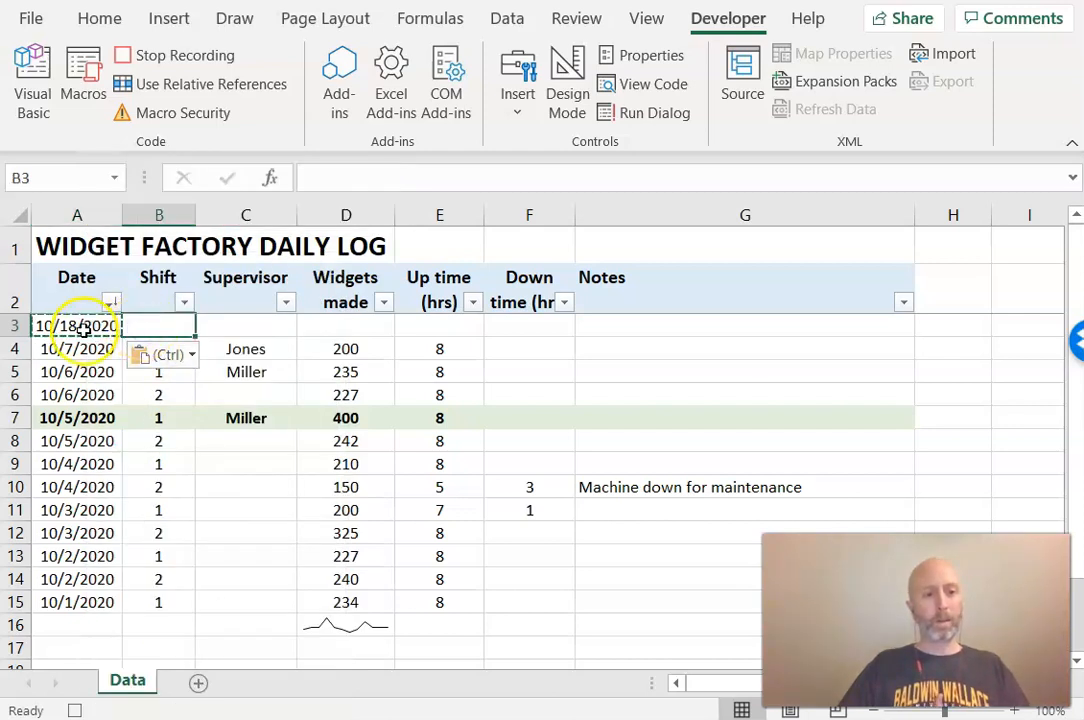
pyautogui.click(82, 327)
pyautogui.click(392, 190)
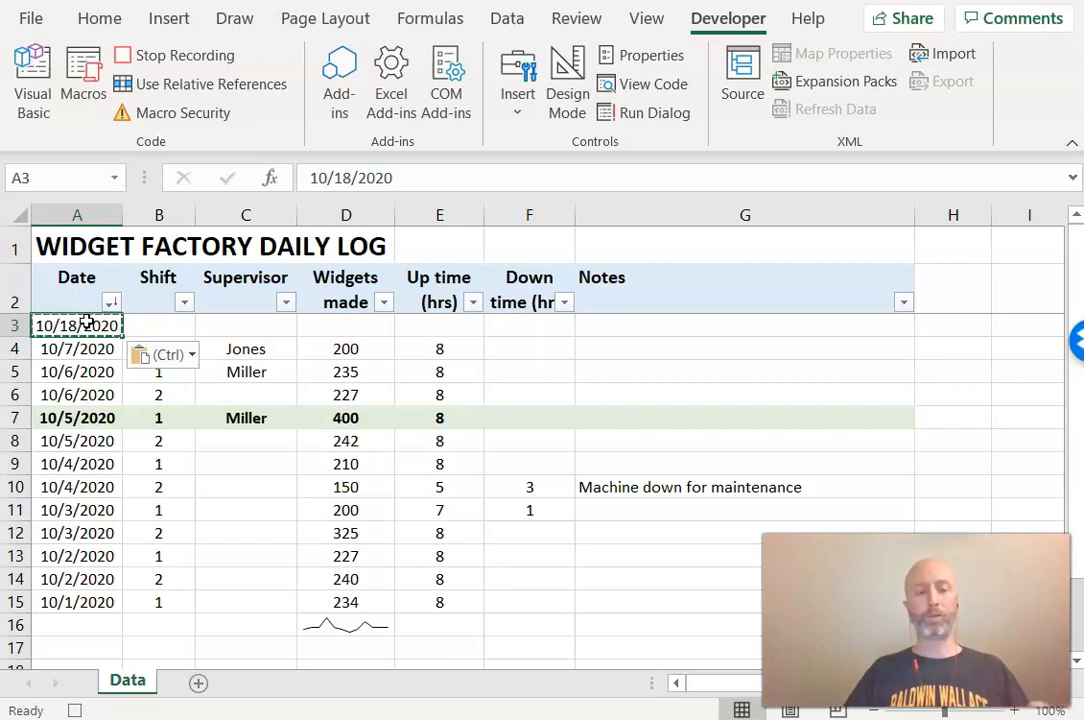
pyautogui.click(160, 325)
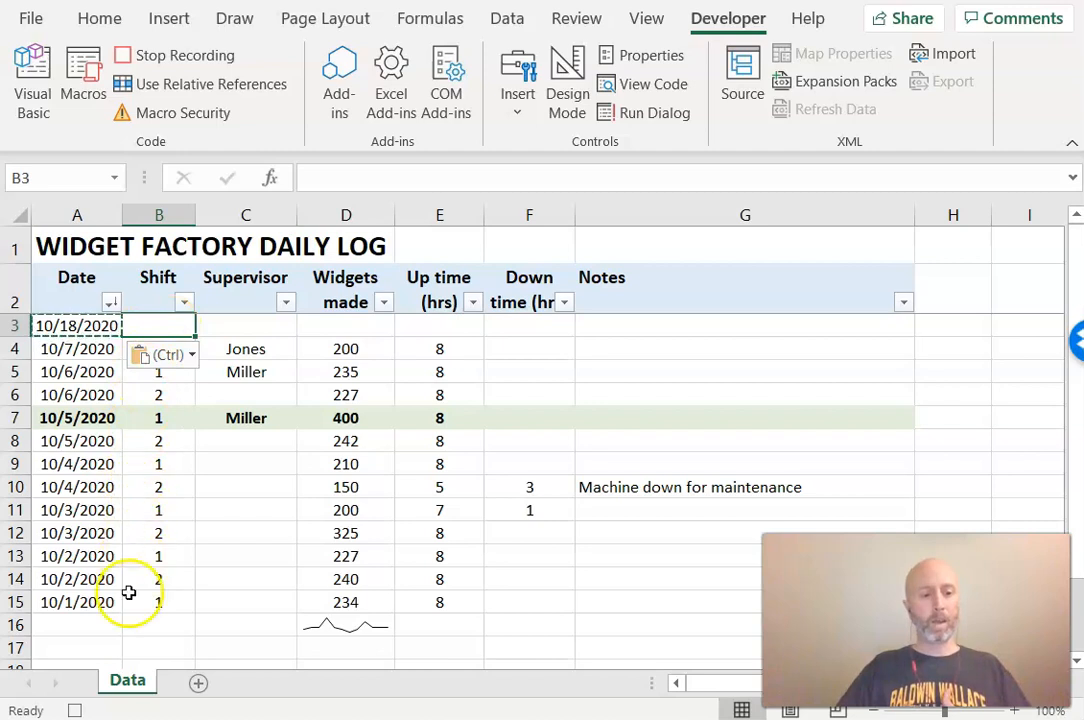
pyautogui.click(74, 710)
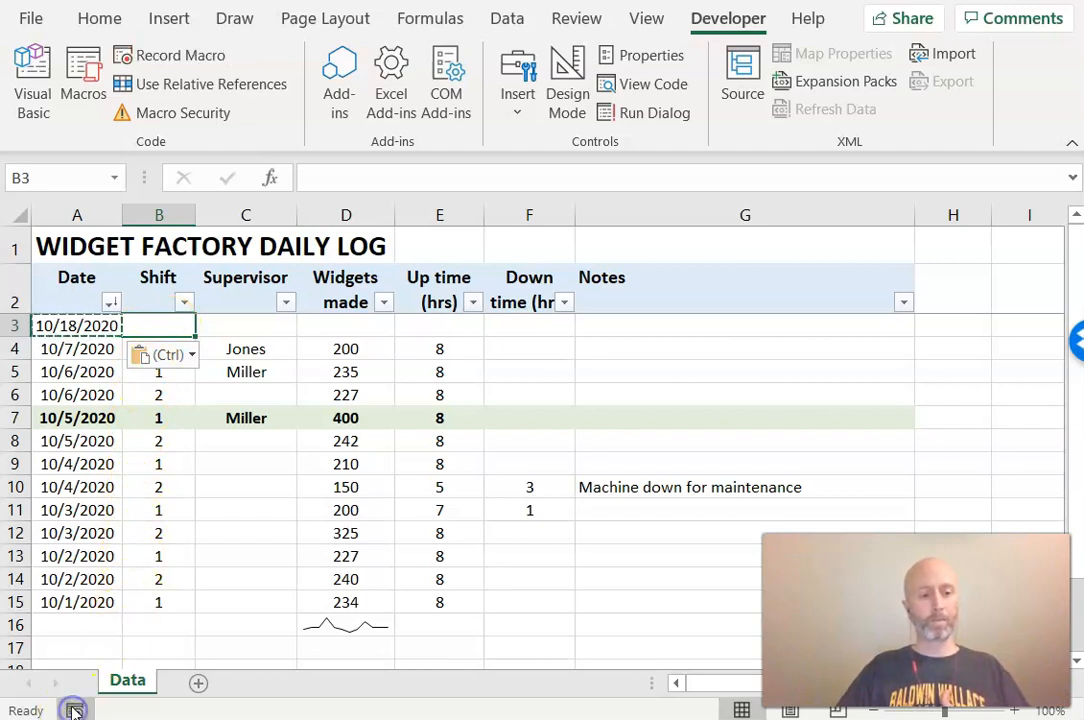
# Open the list of available macros to check for new_line, then close it
pyautogui.click(379, 461)
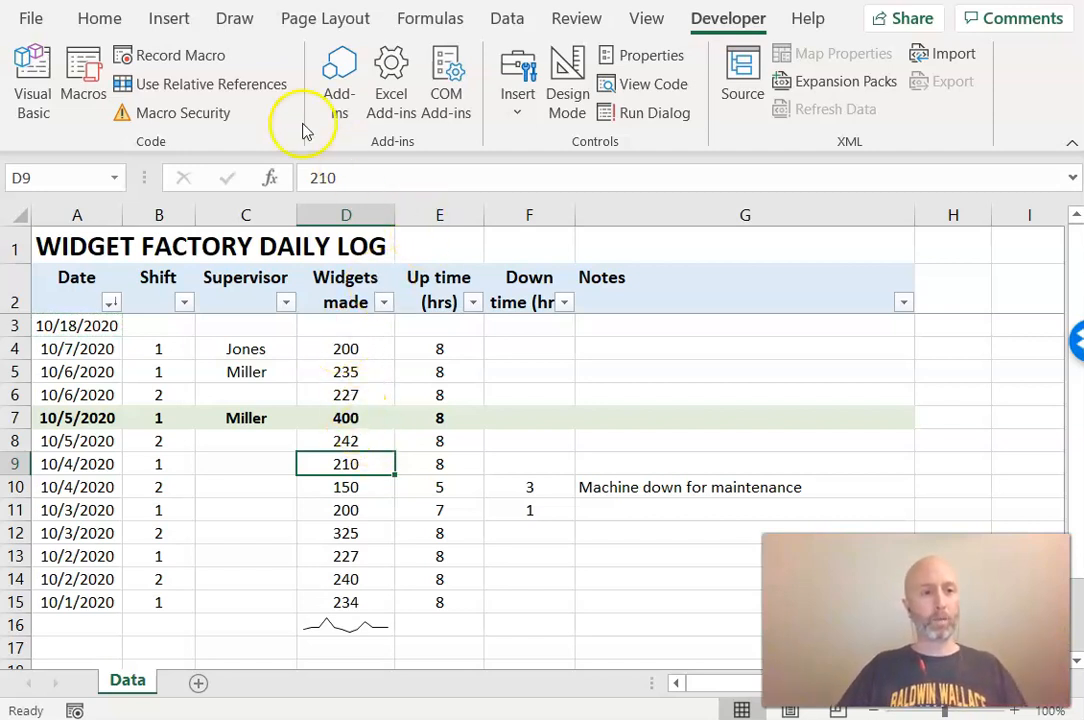
pyautogui.click(80, 80)
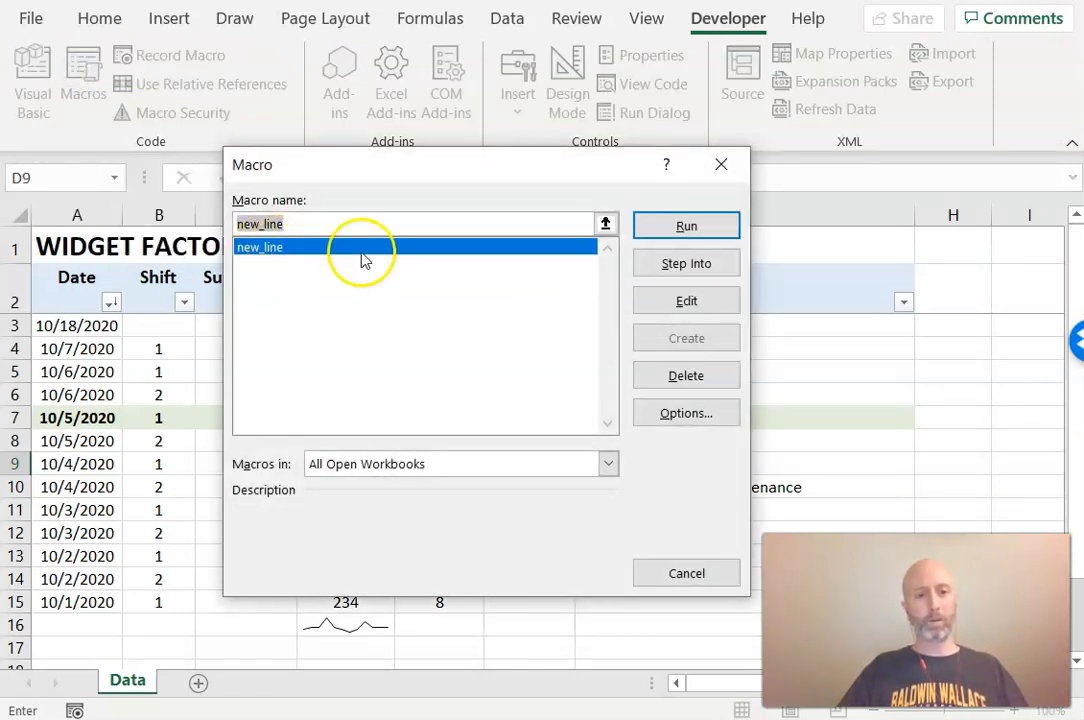
pyautogui.click(721, 164)
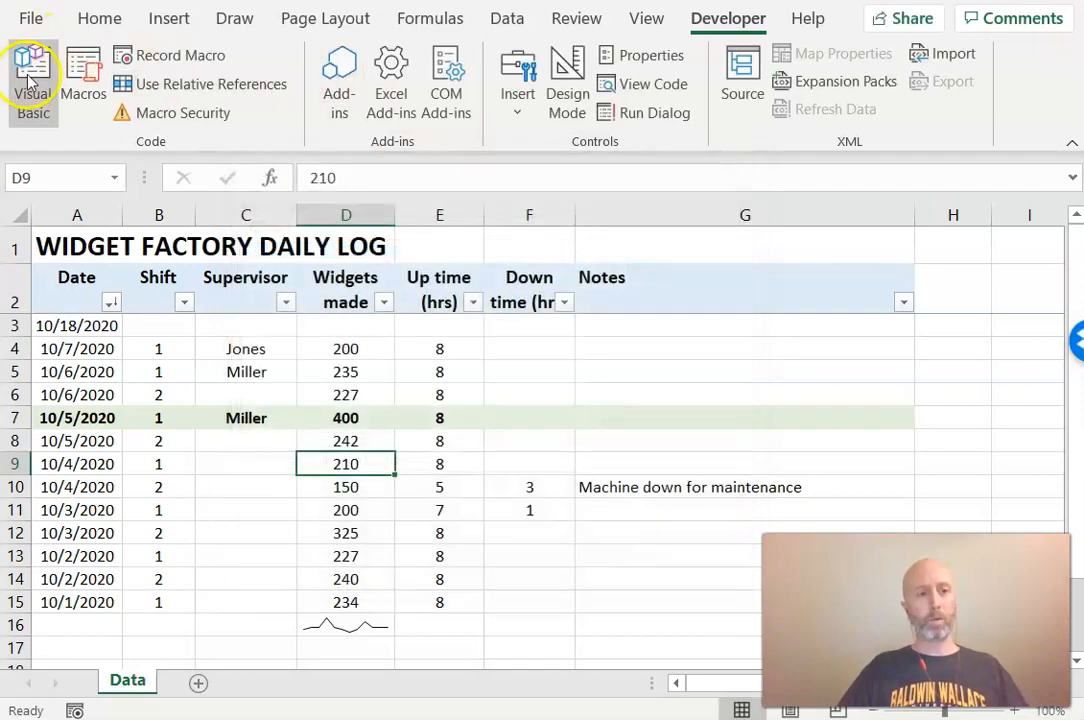
# Open Module1 in the Visual Basic editor to review the recorded new_line code, then return to the workbook
pyautogui.click(31, 86)
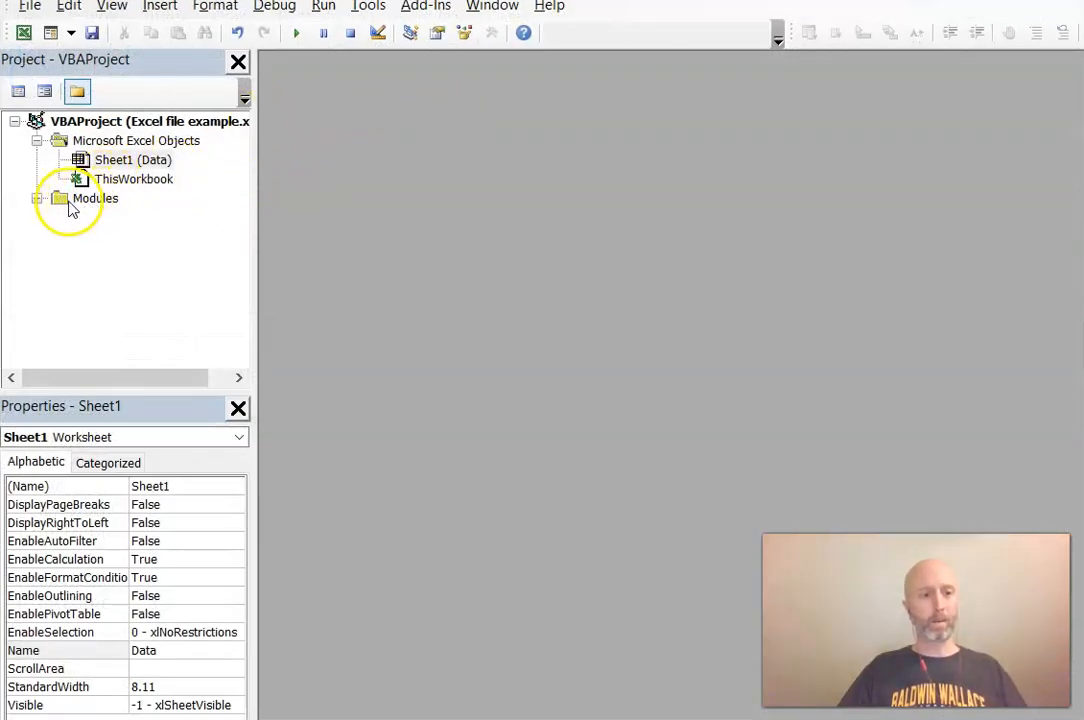
pyautogui.click(36, 199)
pyautogui.doubleClick(117, 218)
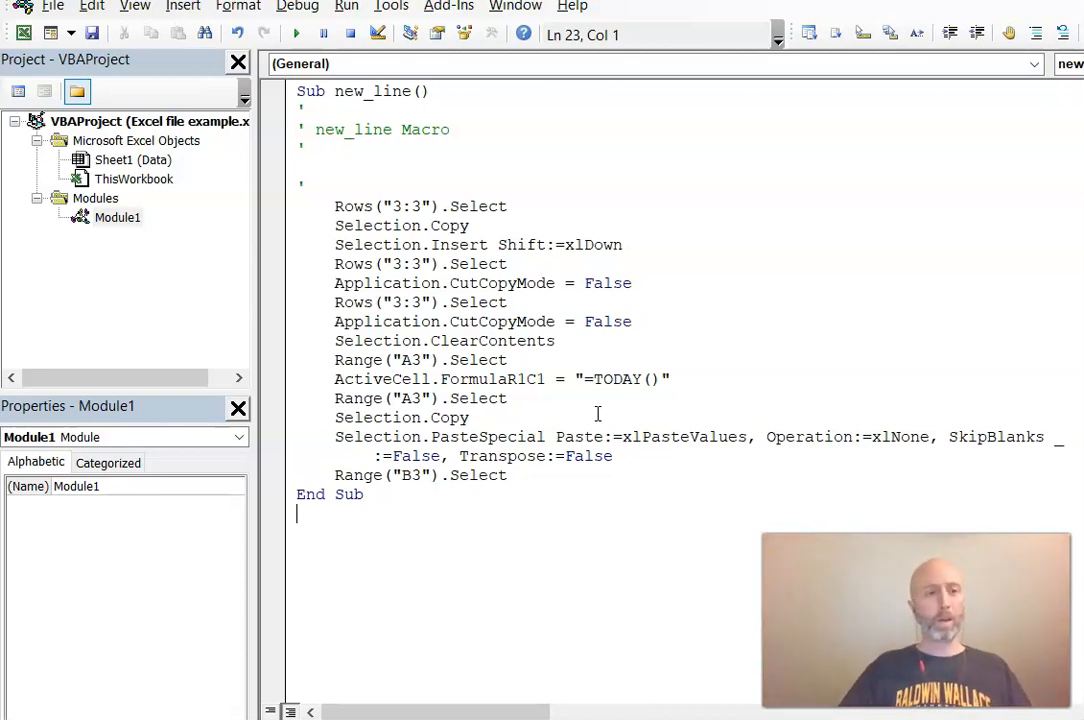
pyautogui.hotkey('alt', 'Tab')
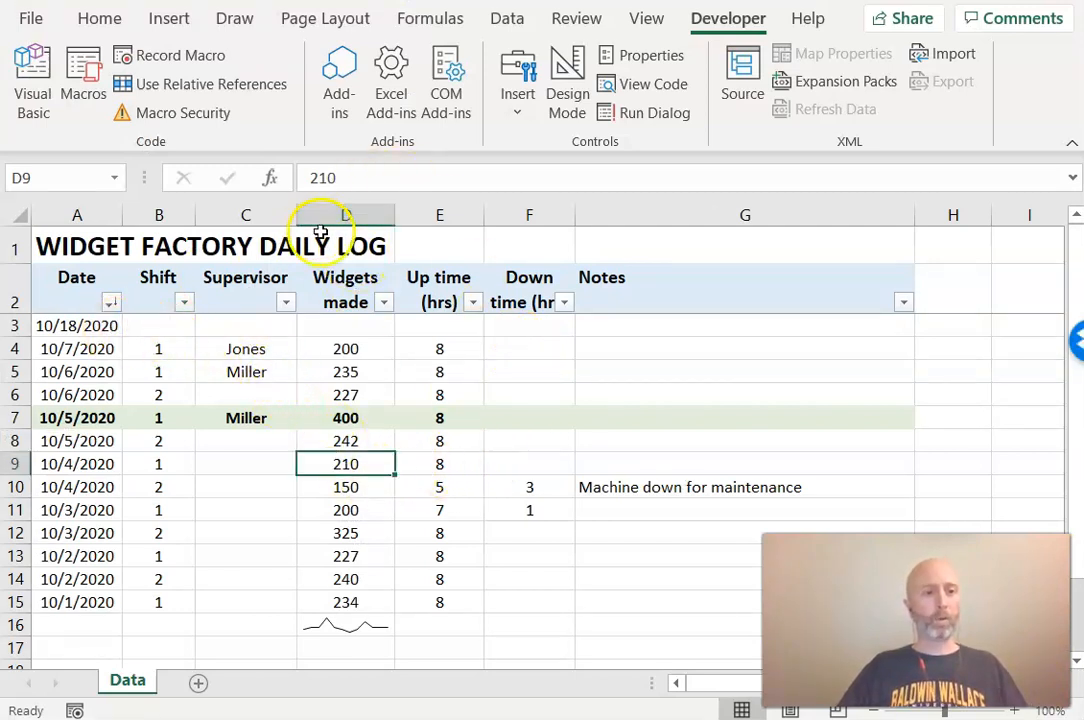
# Run the new_line macro from the macro list as a test
pyautogui.click(84, 88)
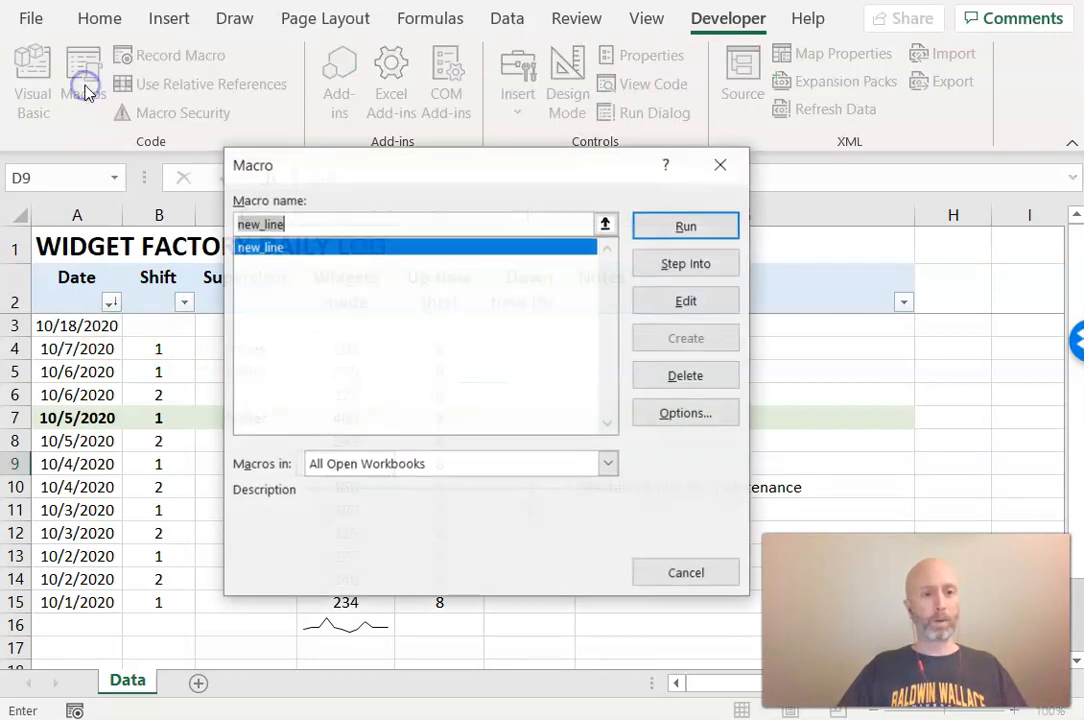
pyautogui.click(686, 226)
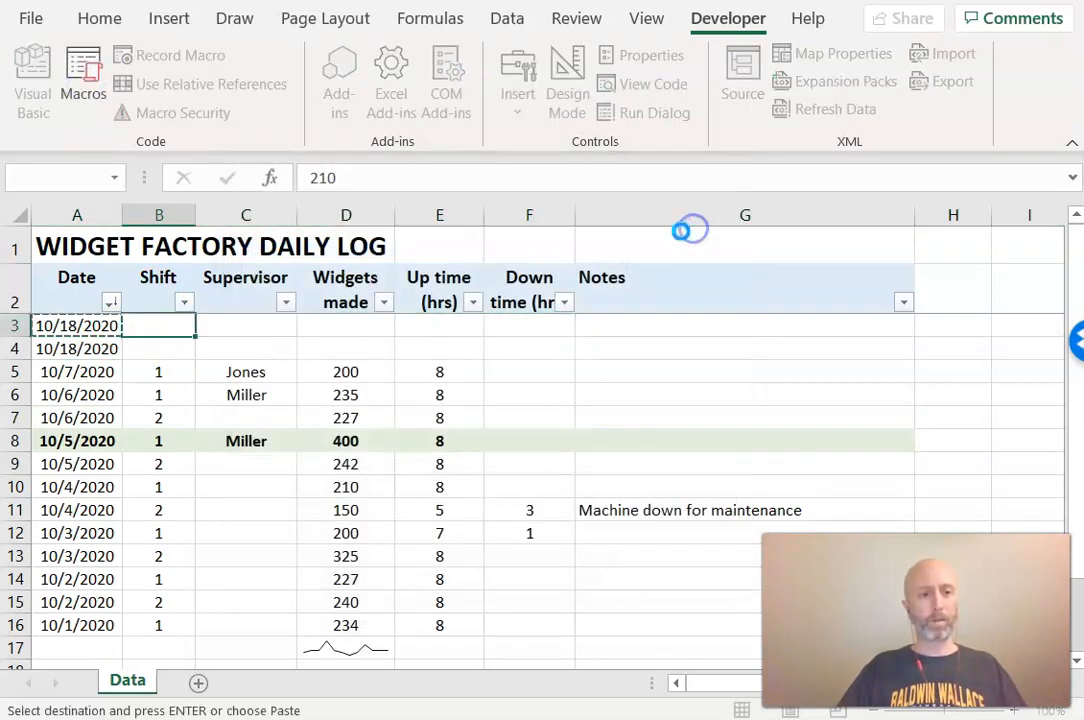
# Delete the two date-only rows at the top of the table
pyautogui.click(283, 333)
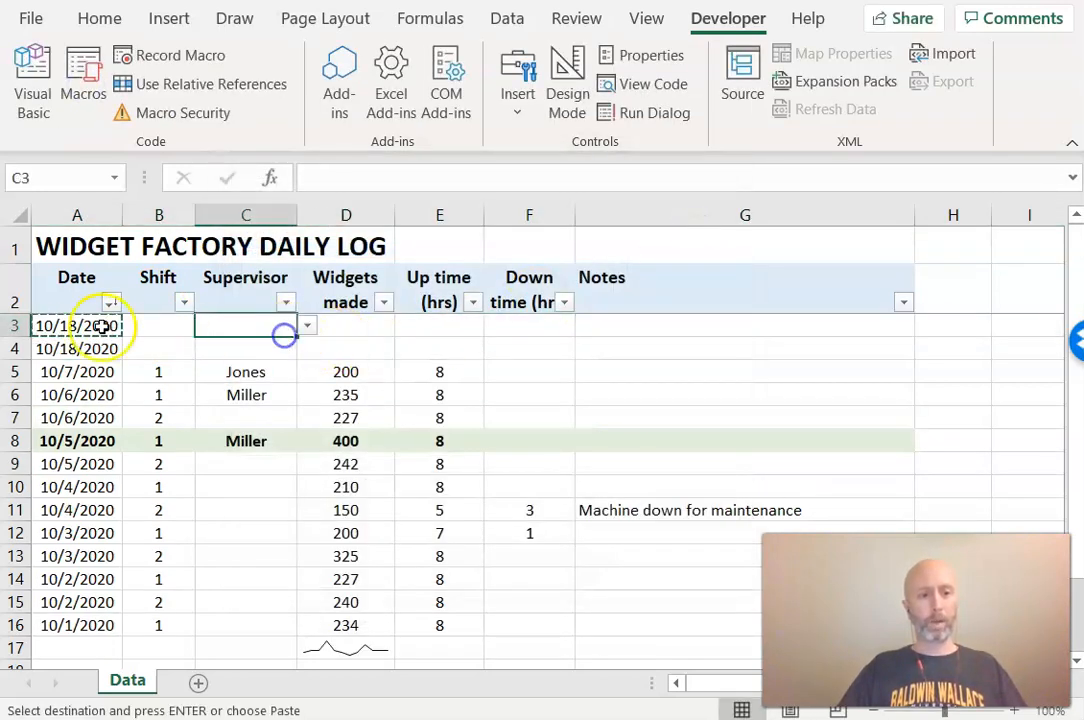
pyautogui.click(15, 325)
pyautogui.rightClick(15, 325)
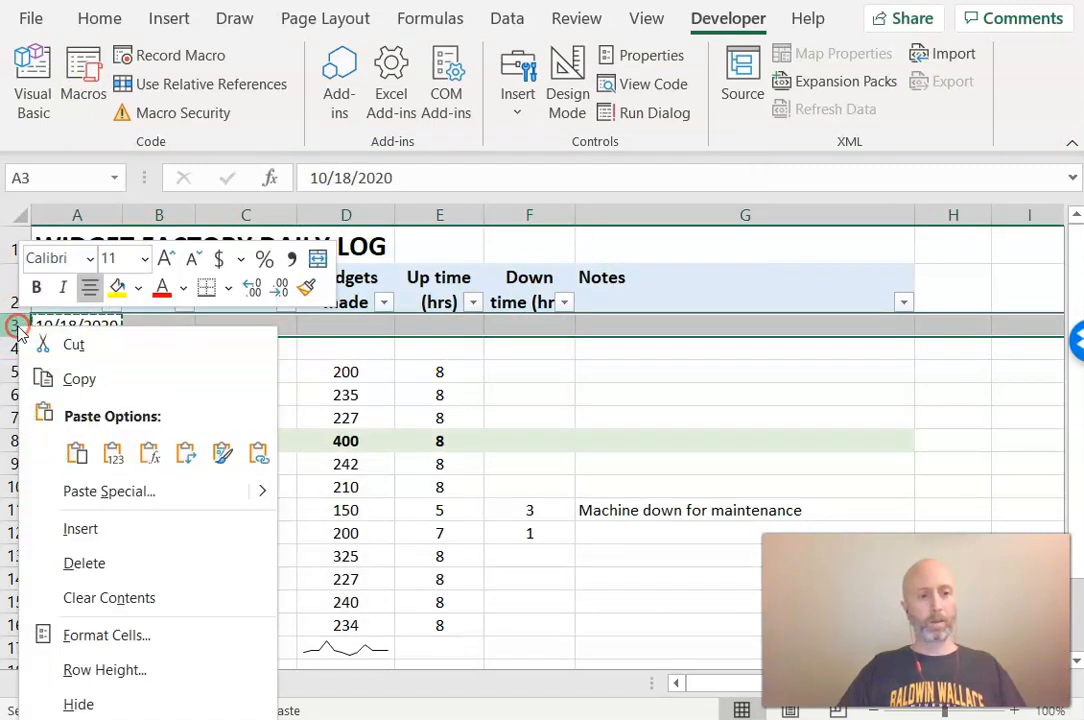
pyautogui.click(111, 565)
pyautogui.rightClick(15, 325)
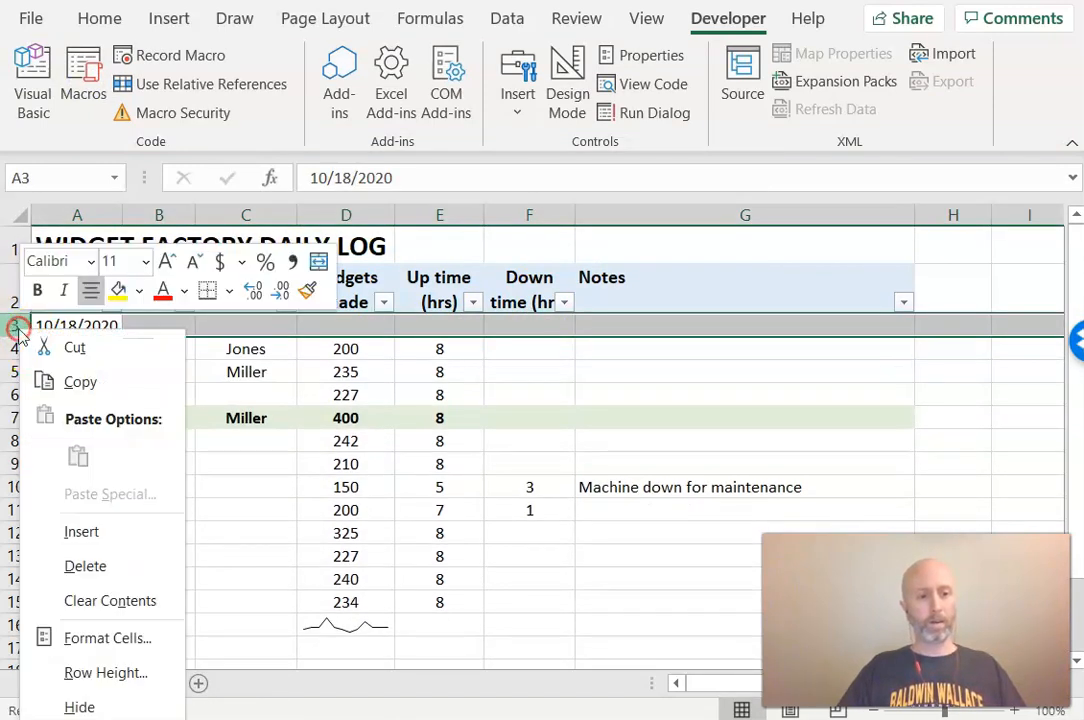
pyautogui.click(114, 562)
pyautogui.click(332, 468)
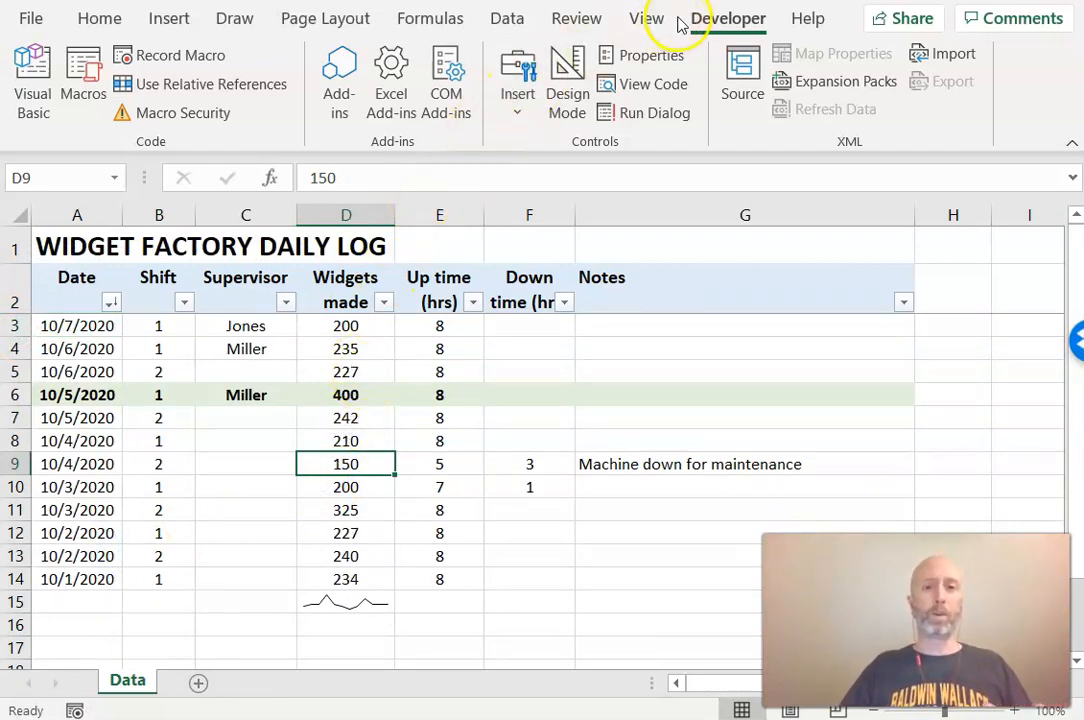
# Draw a form control button beside the Notes header and assign the new_line macro to it
pyautogui.click(520, 90)
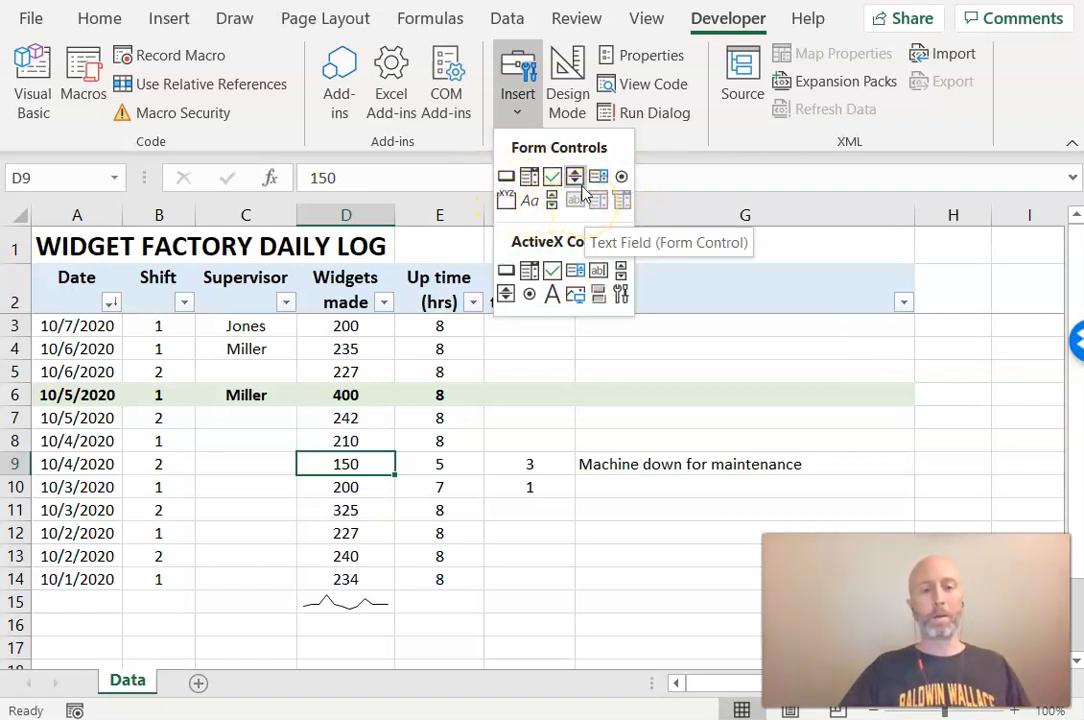
pyautogui.click(506, 178)
pyautogui.moveTo(629, 256); pyautogui.dragTo(793, 301)
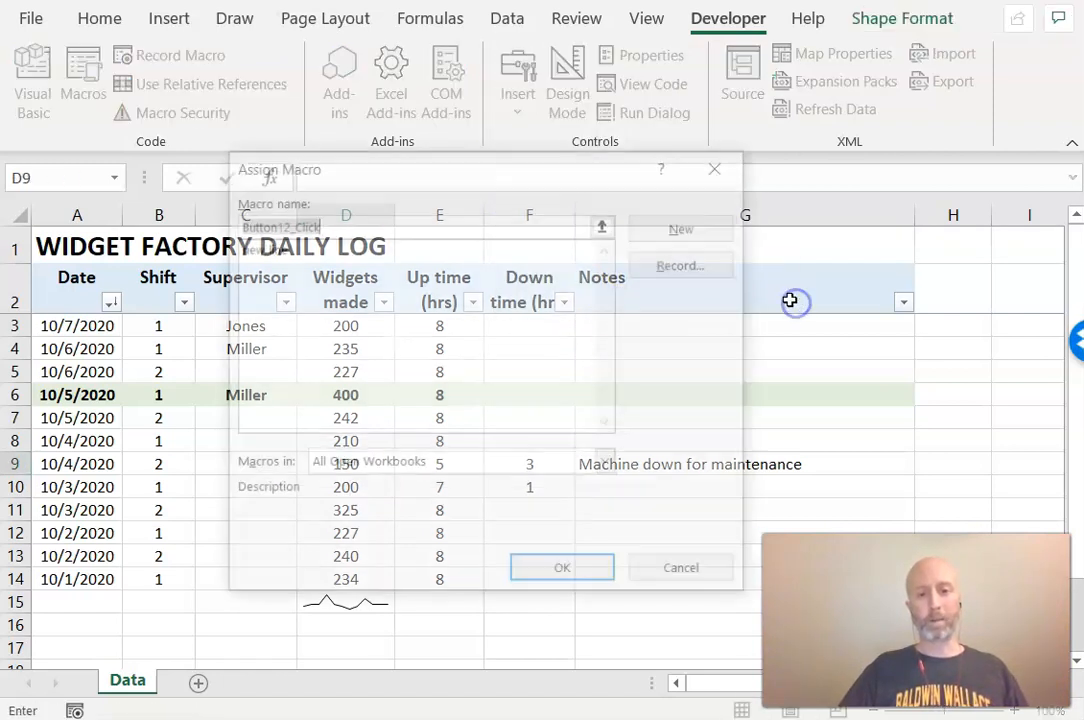
pyautogui.click(328, 247)
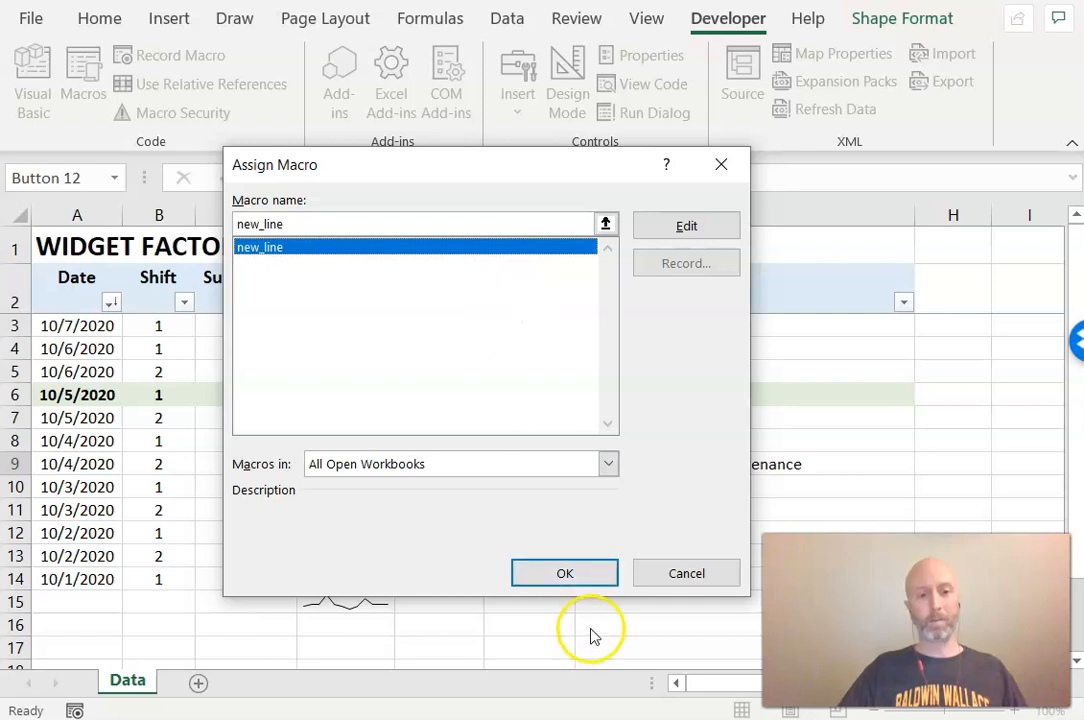
pyautogui.click(568, 573)
# Change the button's label to Add new line
pyautogui.click(706, 272)
pyautogui.click(767, 279)
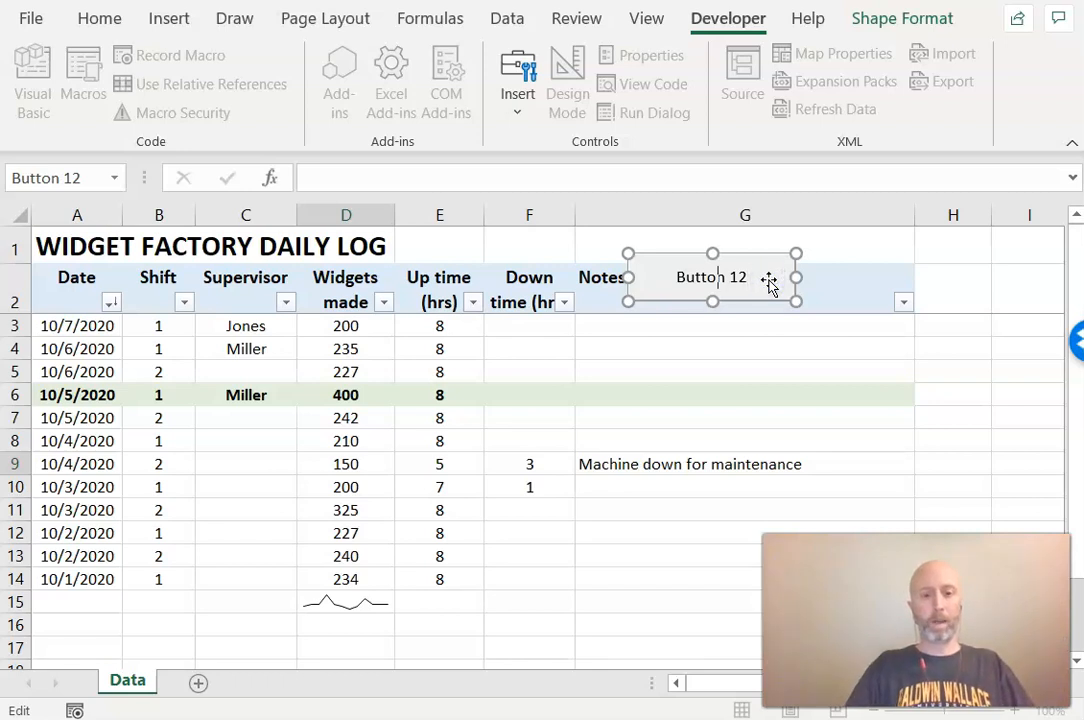
pyautogui.press('Delete')
pyautogui.press('Delete')
pyautogui.press('BackSpace')
pyautogui.press('BackSpace')
pyautogui.press('BackSpace')
pyautogui.press('BackSpace')
pyautogui.press('BackSpace')
pyautogui.press('BackSpace')
pyautogui.press('BackSpace')
pyautogui.write('Add new l')
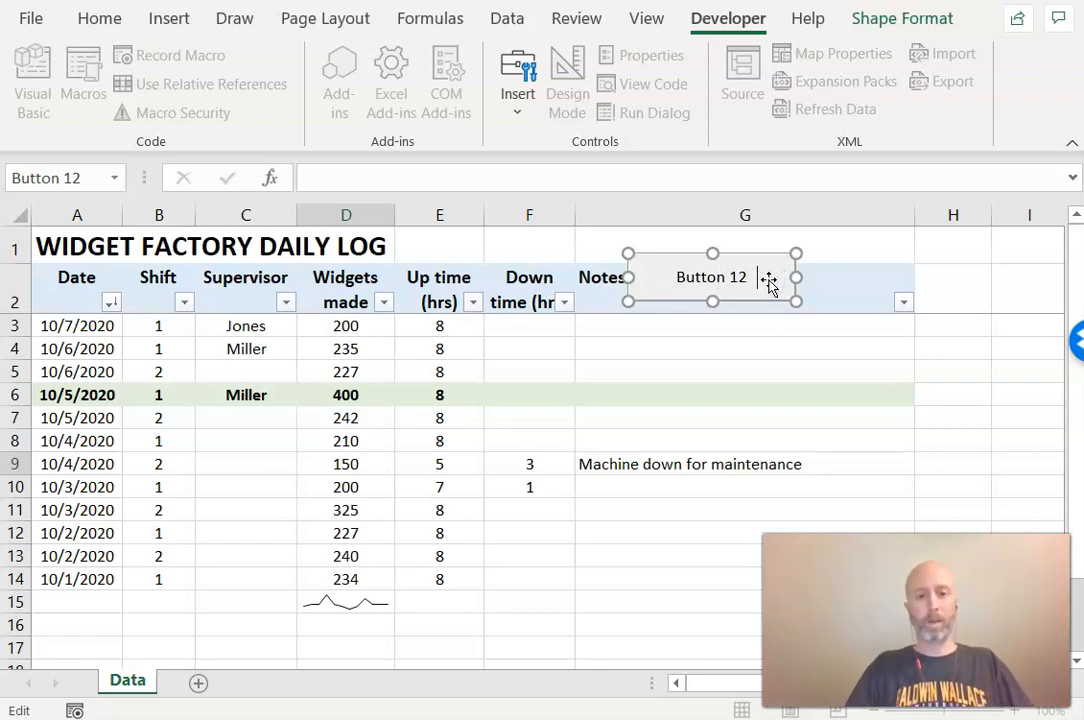
pyautogui.click(751, 335)
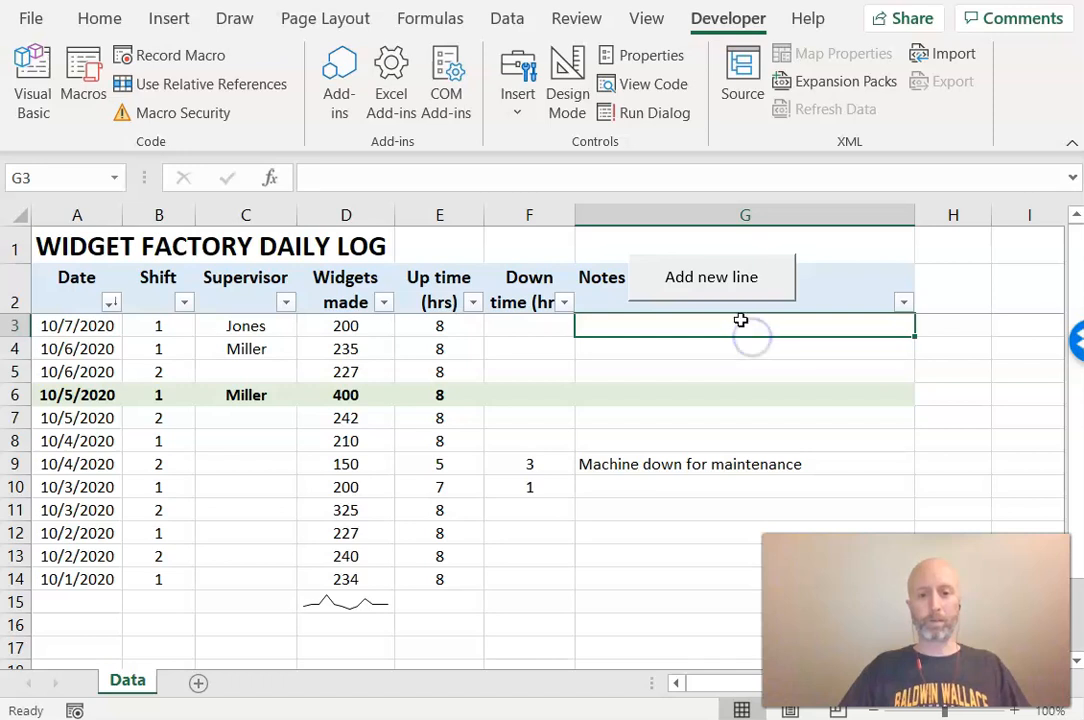
# Move the button slightly to the right over column G
pyautogui.rightClick(740, 306)
pyautogui.press('Escape')
pyautogui.moveTo(731, 298); pyautogui.dragTo(765, 301)
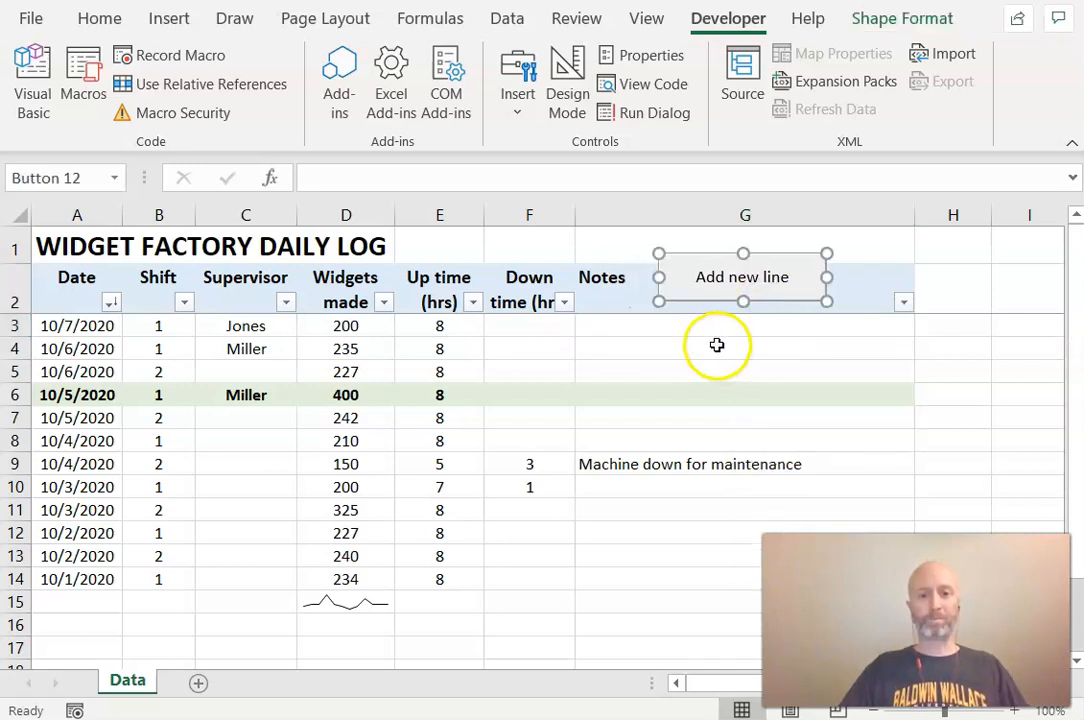
pyautogui.click(701, 344)
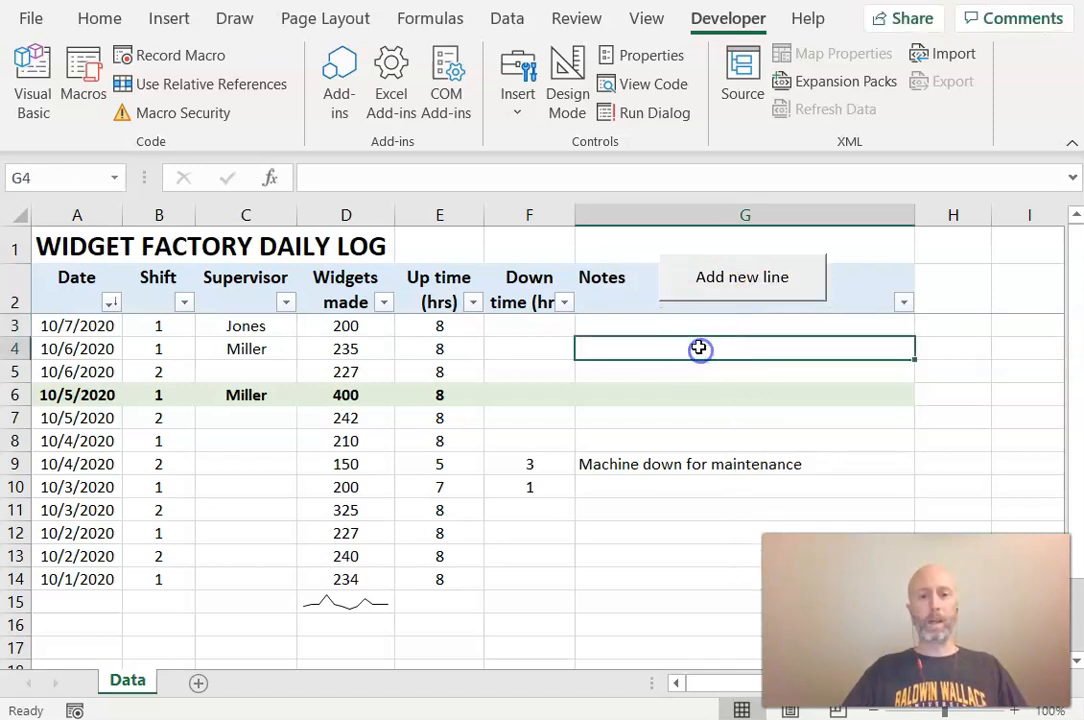
# Run the macro with the Add new line button, then cut the button from the sheet
pyautogui.click(727, 289)
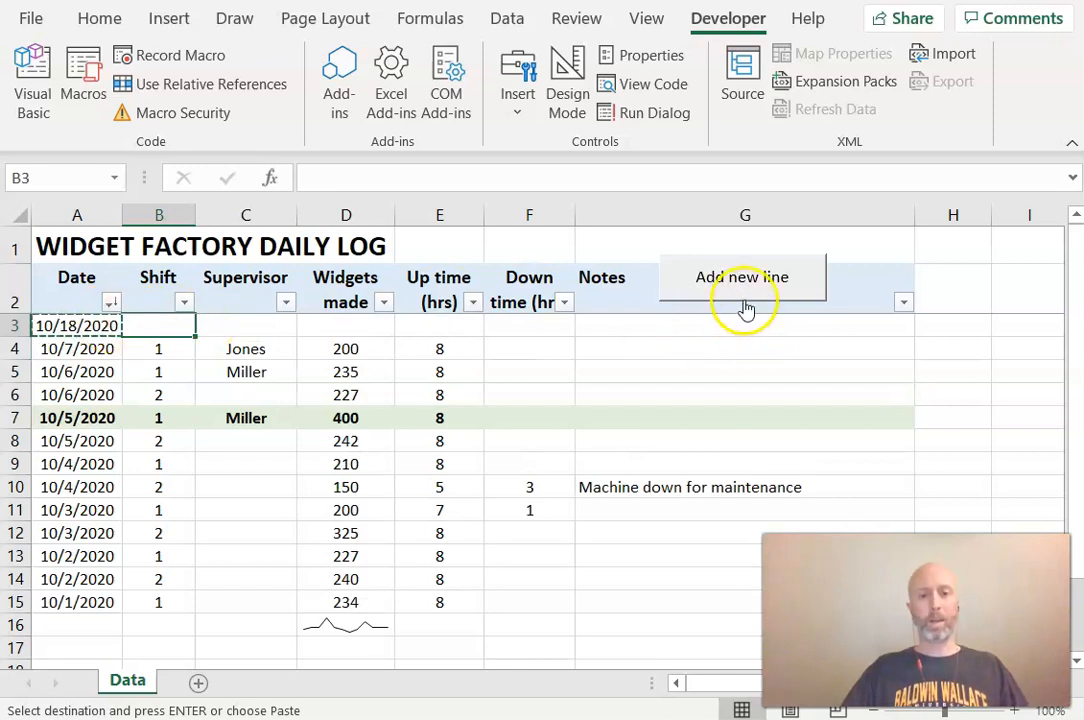
pyautogui.rightClick(745, 308)
pyautogui.click(772, 317)
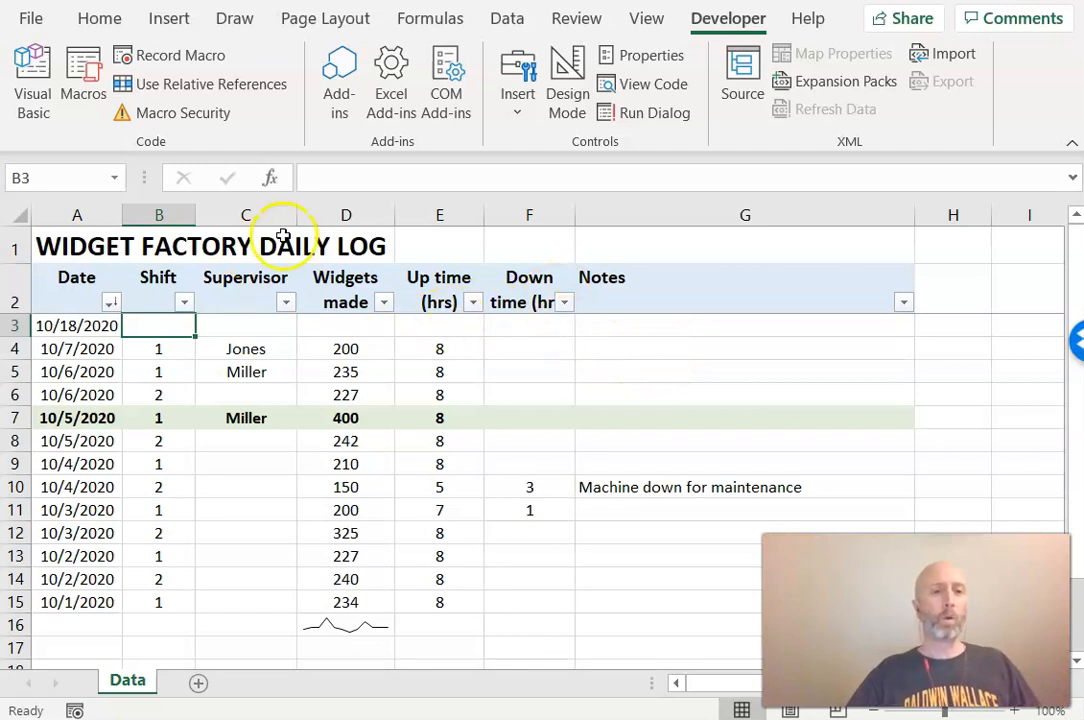
# Draw a text box over the Notes header area in column G
pyautogui.click(169, 19)
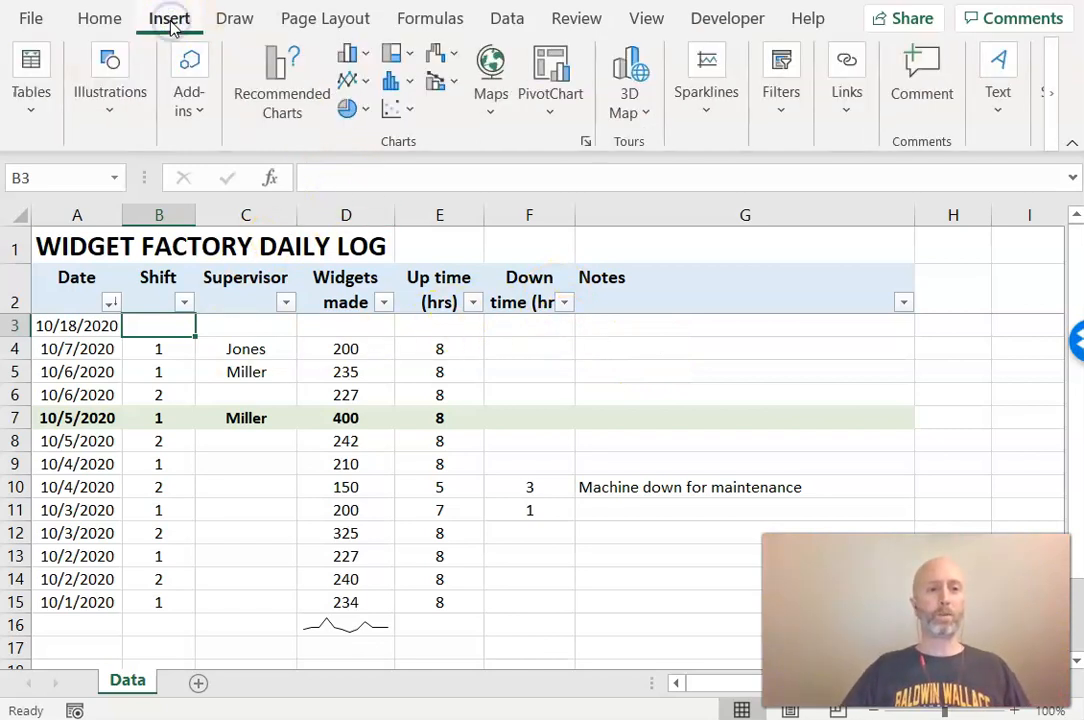
pyautogui.click(102, 78)
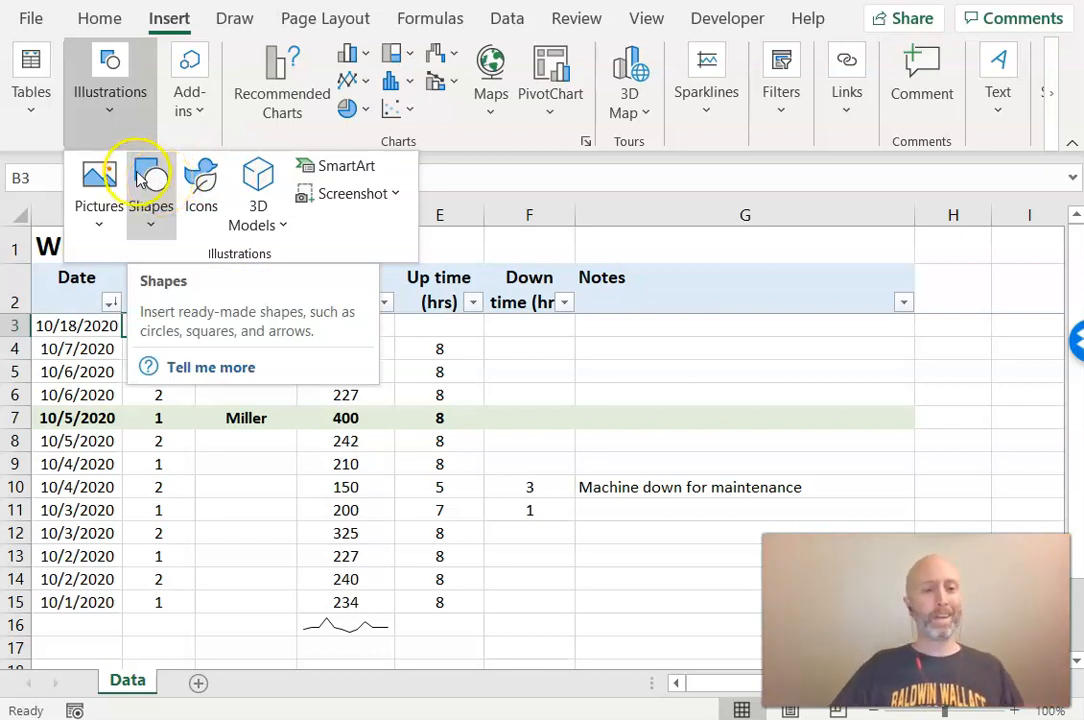
pyautogui.click(157, 218)
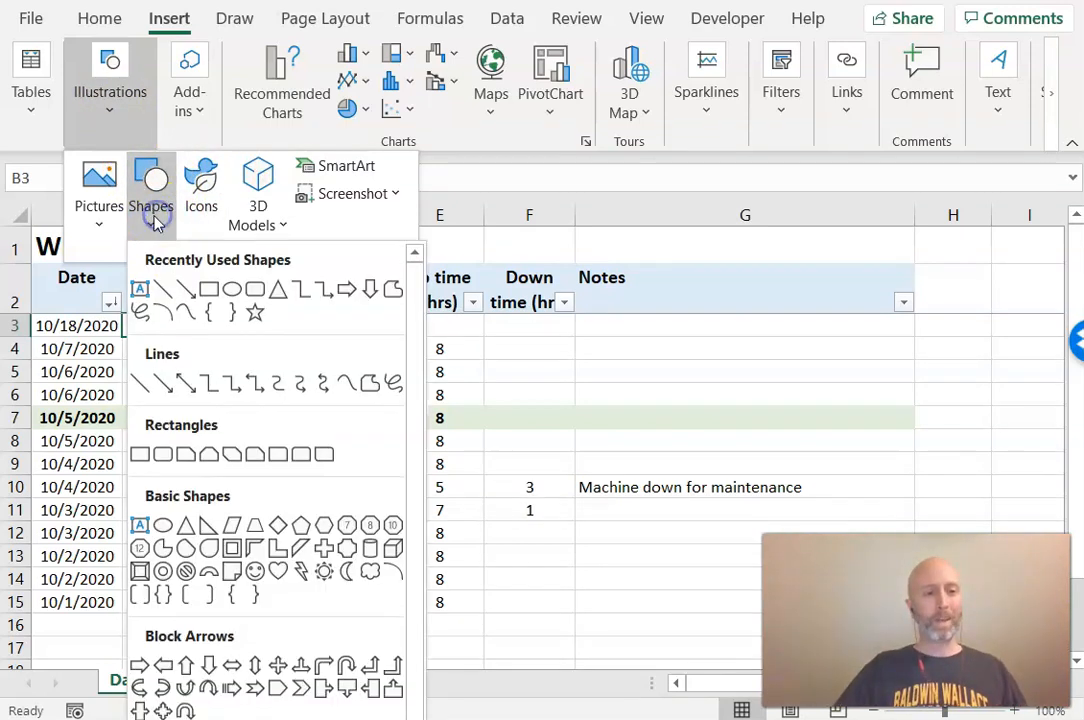
pyautogui.click(141, 287)
pyautogui.moveTo(641, 256); pyautogui.dragTo(865, 300)
pyautogui.moveTo(751, 252); pyautogui.dragTo(752, 245)
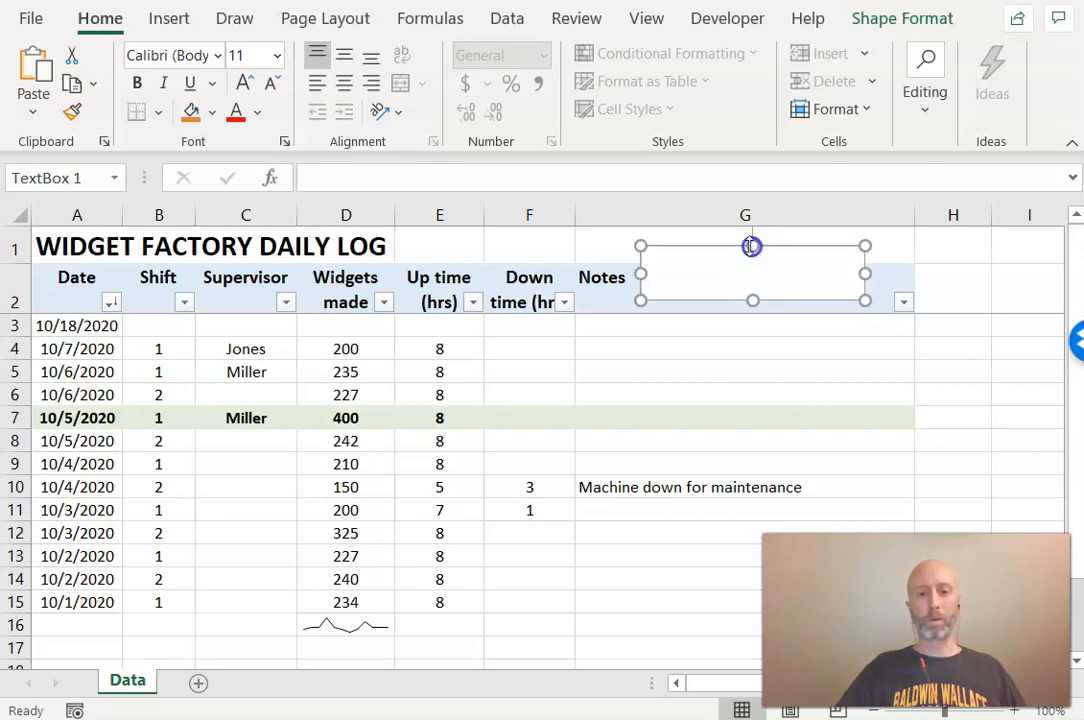
# Enter Add New Line in the text box and center the text horizontally and vertically
pyautogui.click(733, 273)
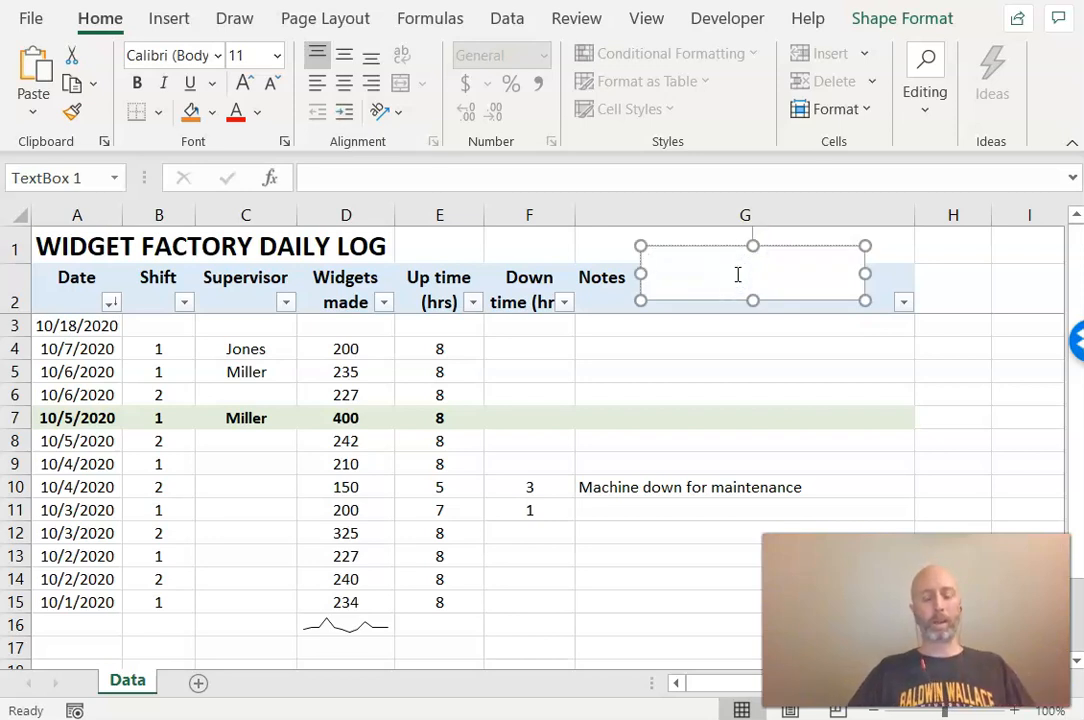
pyautogui.write('Add New Line')
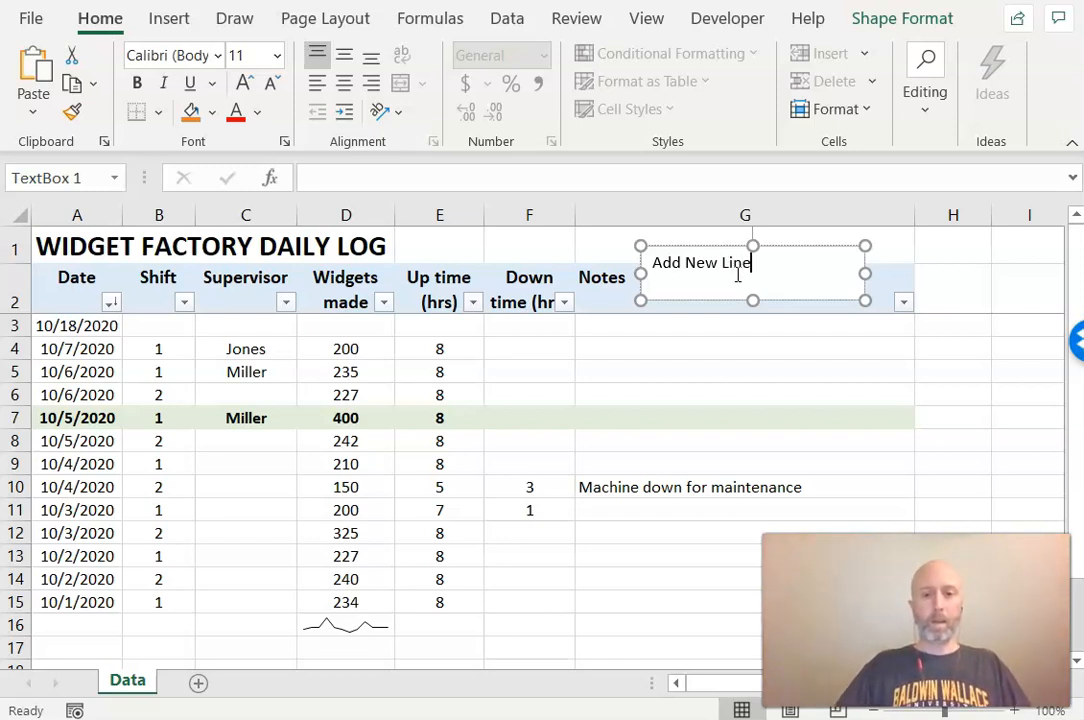
pyautogui.click(344, 82)
pyautogui.click(341, 58)
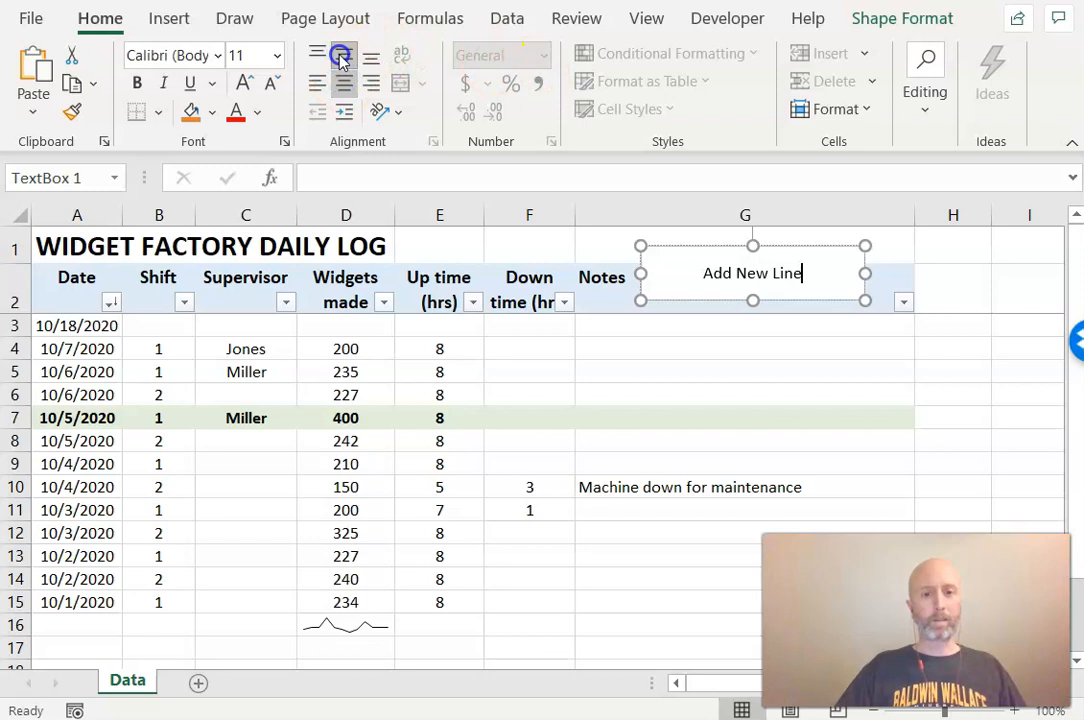
# Make the text box's label bold at 16 pt
pyautogui.click(241, 83)
pyautogui.click(242, 84)
pyautogui.doubleClick(792, 273)
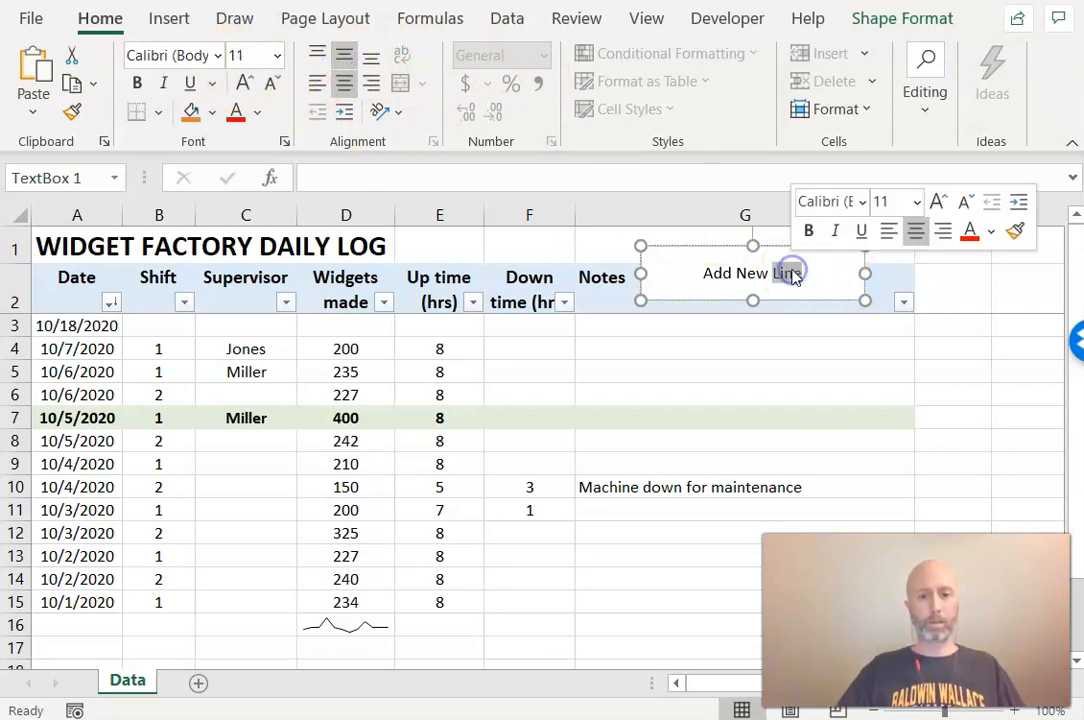
pyautogui.tripleClick(793, 275)
pyautogui.click(243, 86)
pyautogui.click(243, 86)
pyautogui.click(243, 86)
pyautogui.click(137, 83)
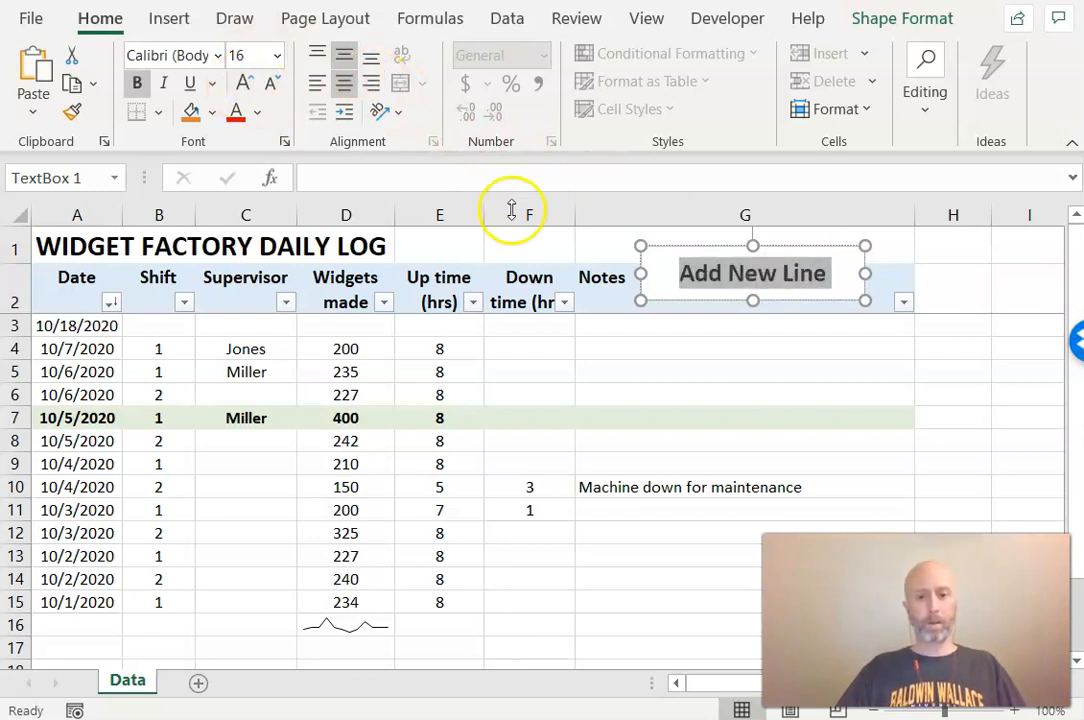
pyautogui.click(827, 245)
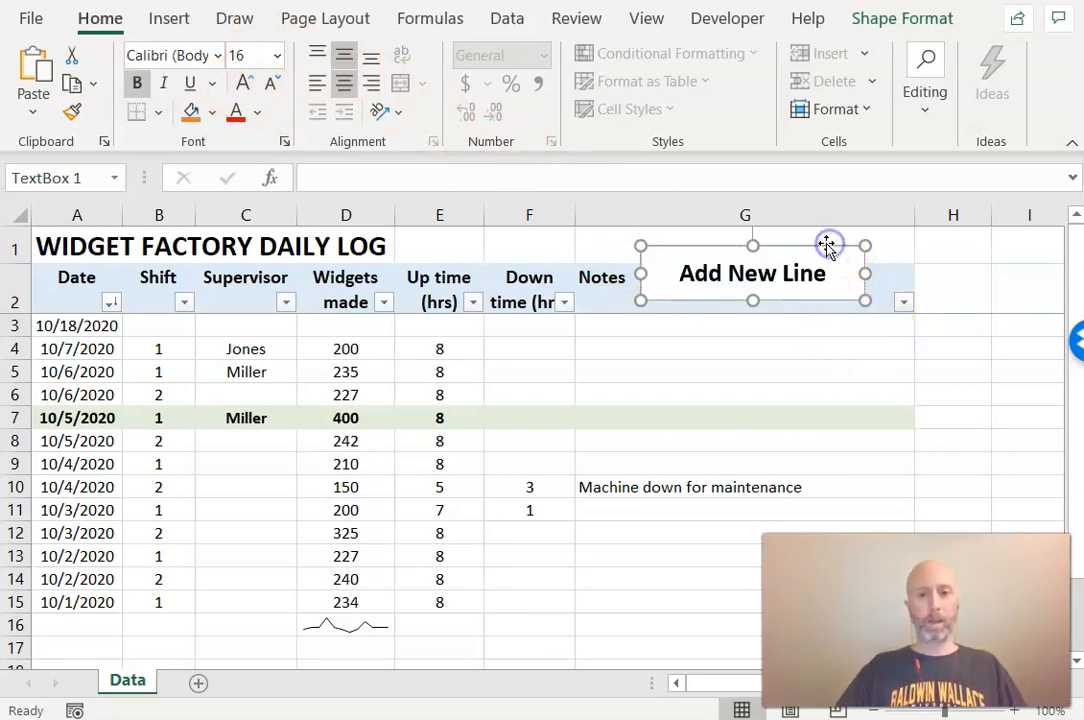
# Apply a blue theme shape style to the text box
pyautogui.click(890, 18)
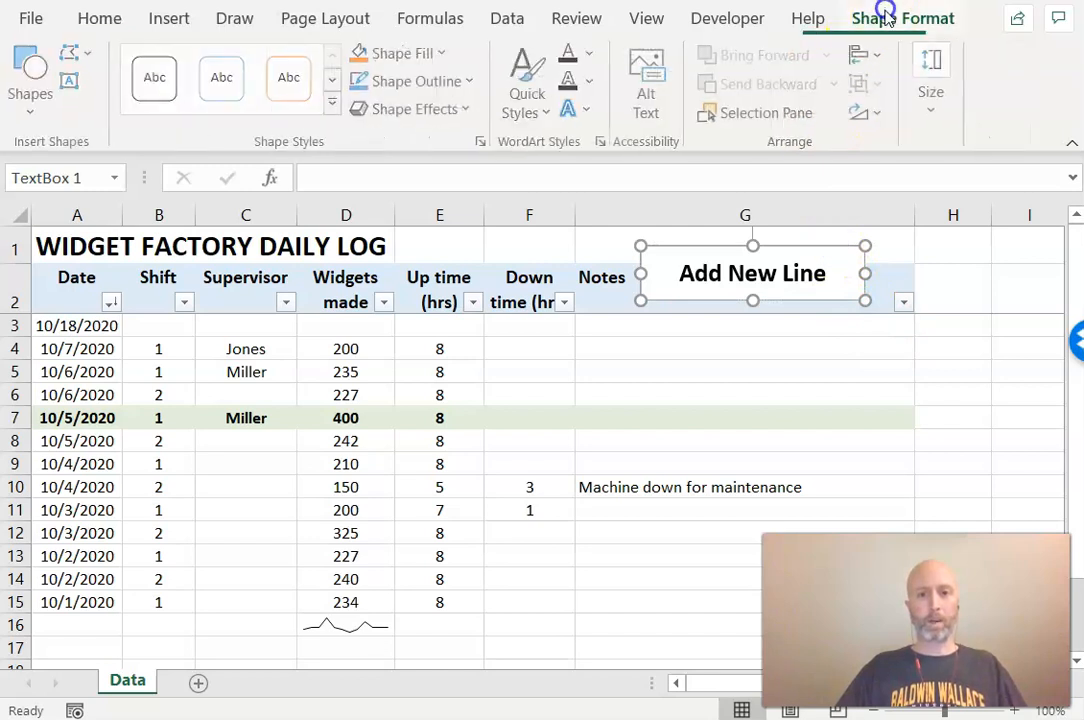
pyautogui.click(331, 99)
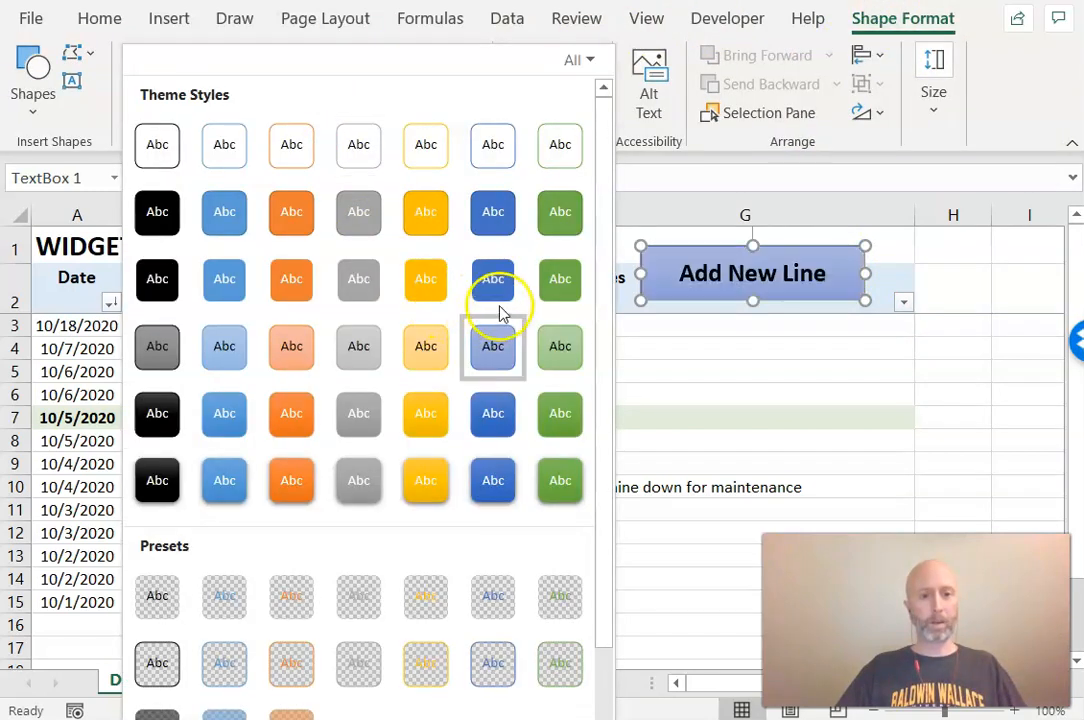
pyautogui.click(495, 290)
pyautogui.click(765, 370)
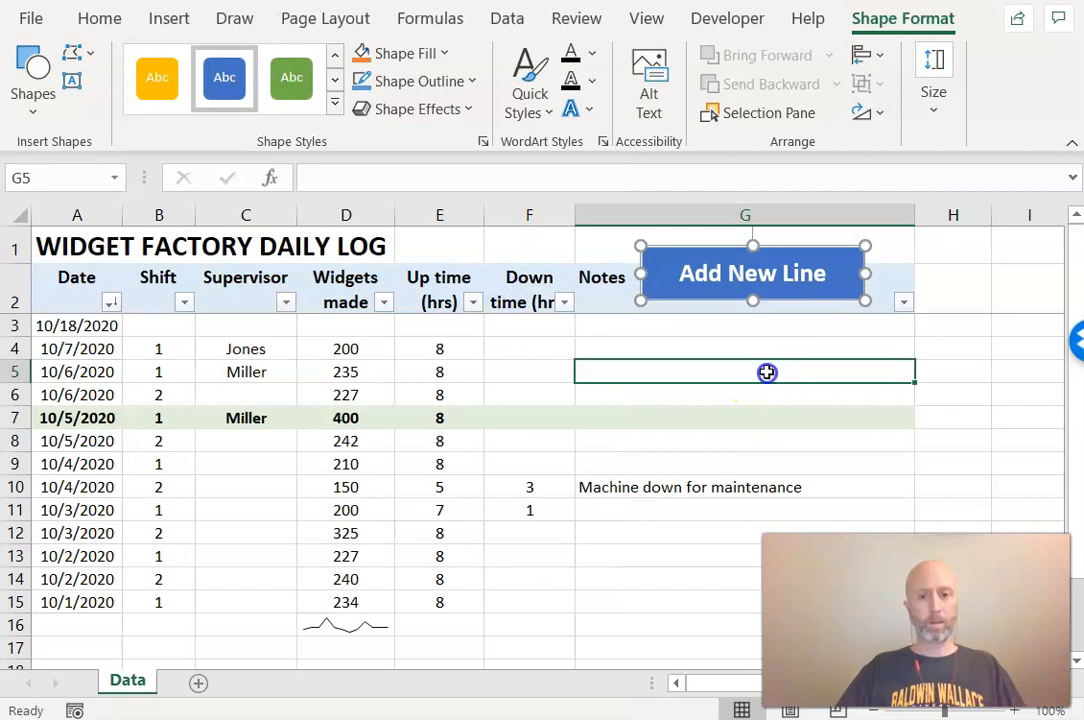
# Add an outer shadow effect to the text box and move it slightly up
pyautogui.click(868, 289)
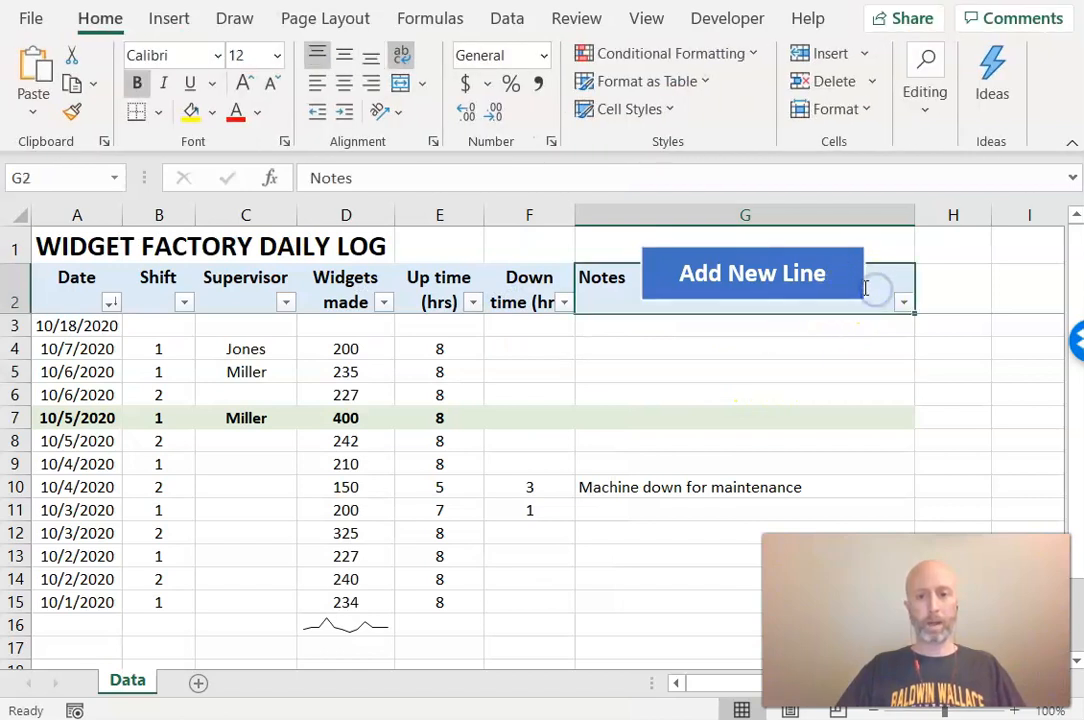
pyautogui.rightClick(860, 282)
pyautogui.press('Escape')
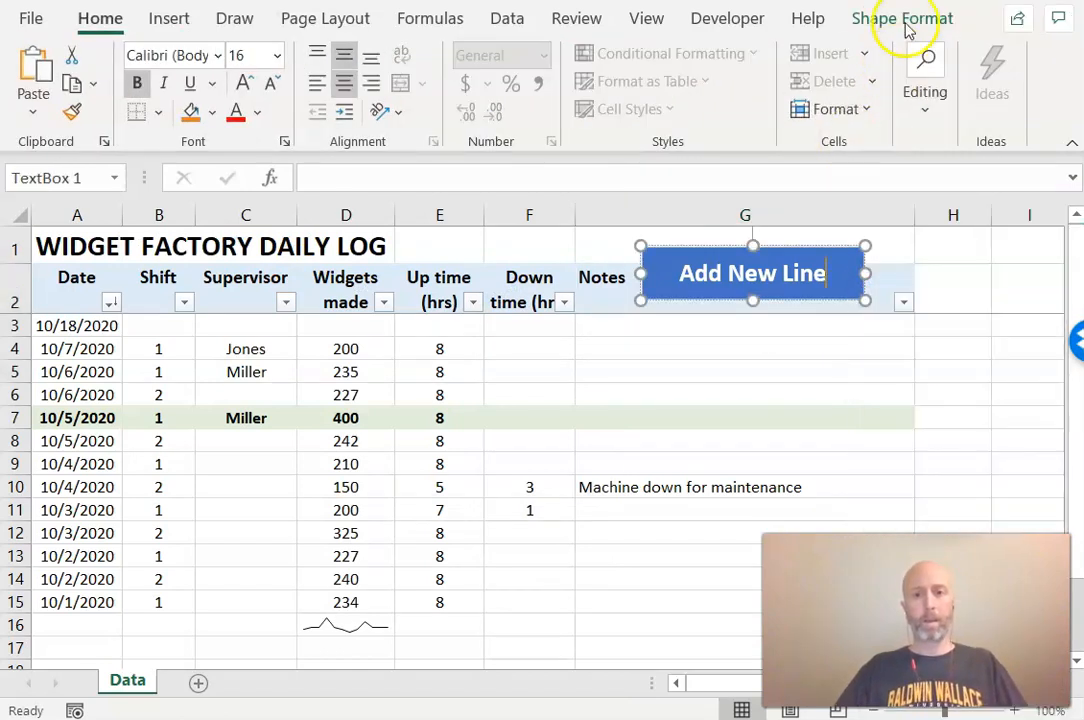
pyautogui.click(902, 18)
pyautogui.click(372, 107)
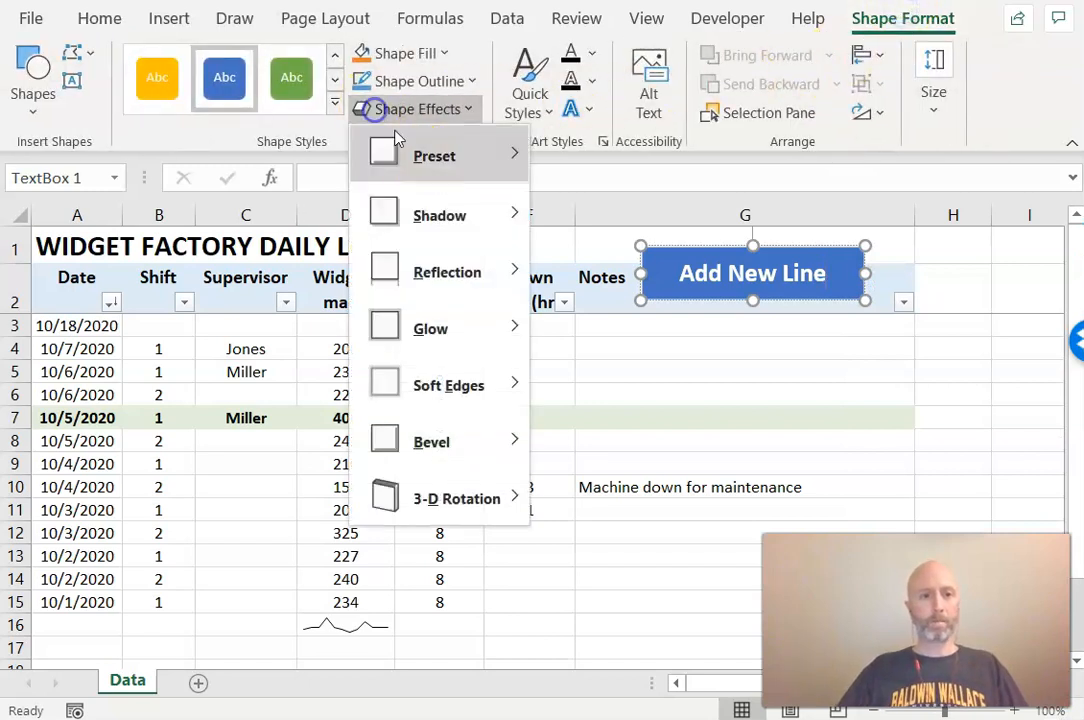
pyautogui.click(452, 212)
pyautogui.click(565, 279)
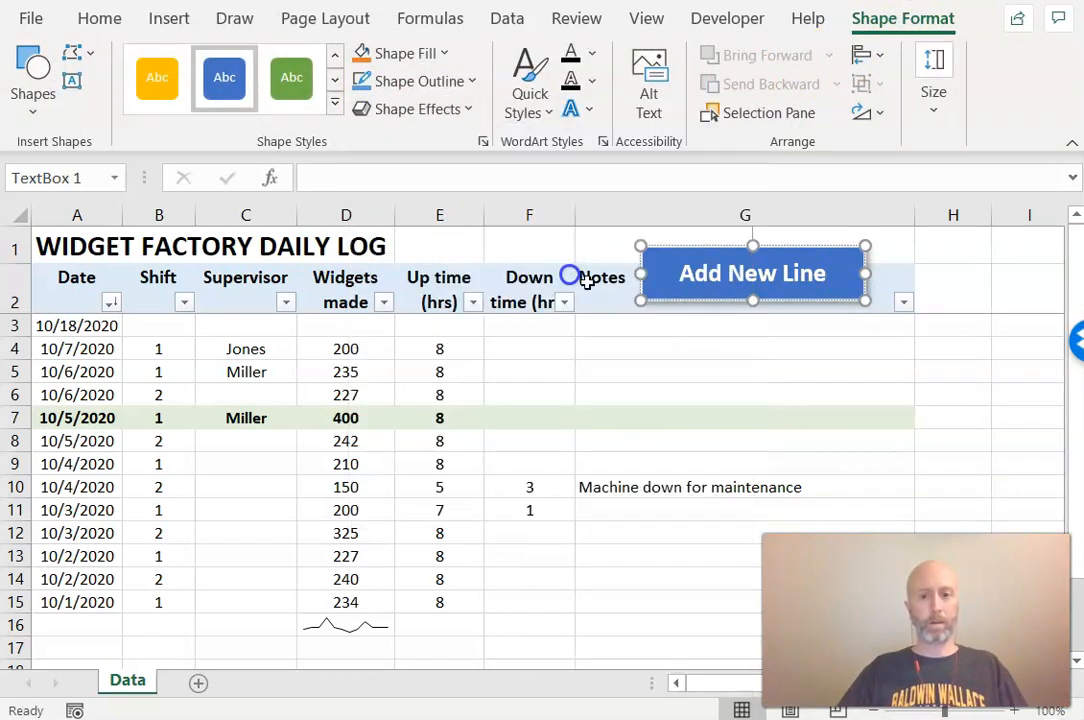
pyautogui.click(835, 350)
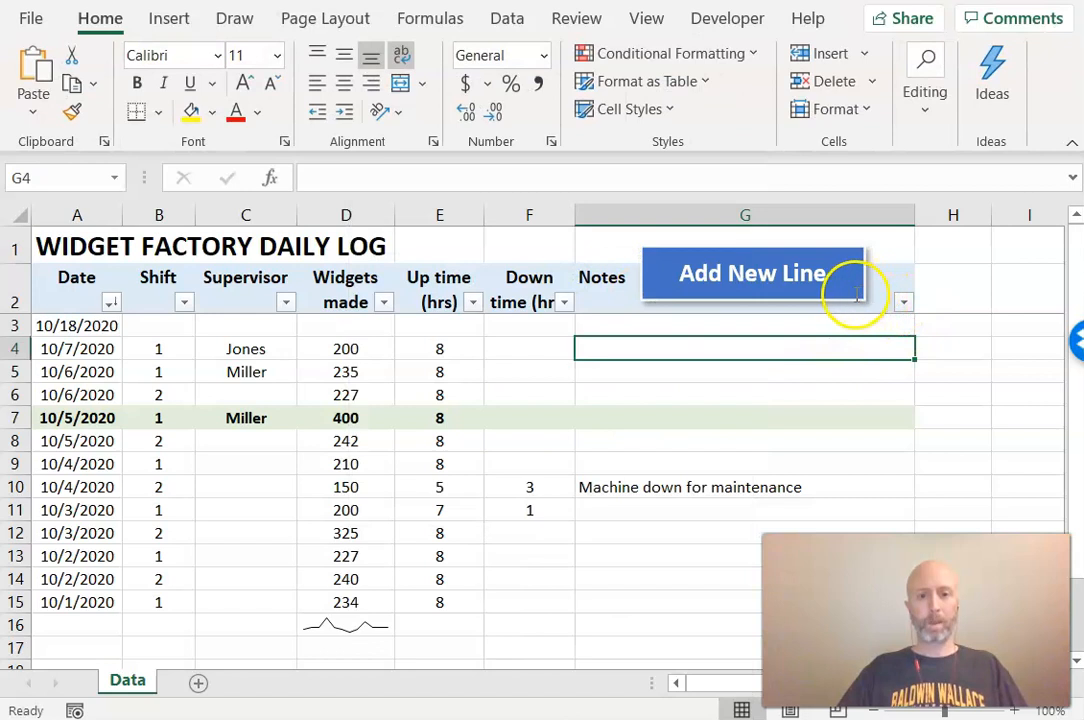
pyautogui.moveTo(851, 298); pyautogui.dragTo(847, 288)
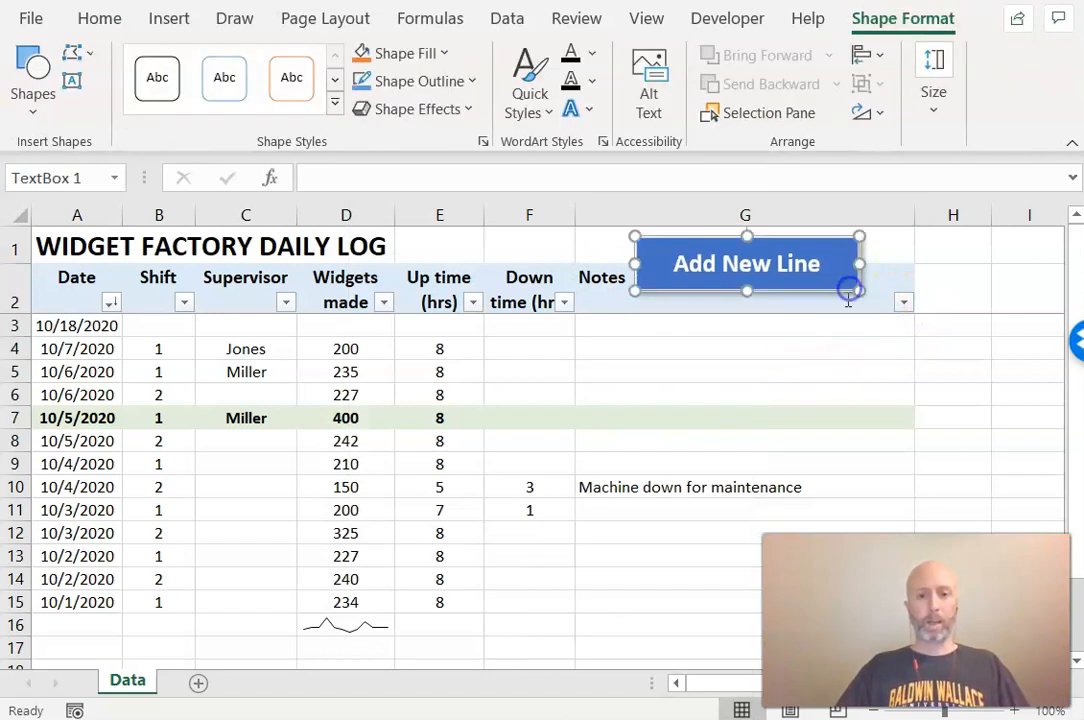
pyautogui.click(808, 348)
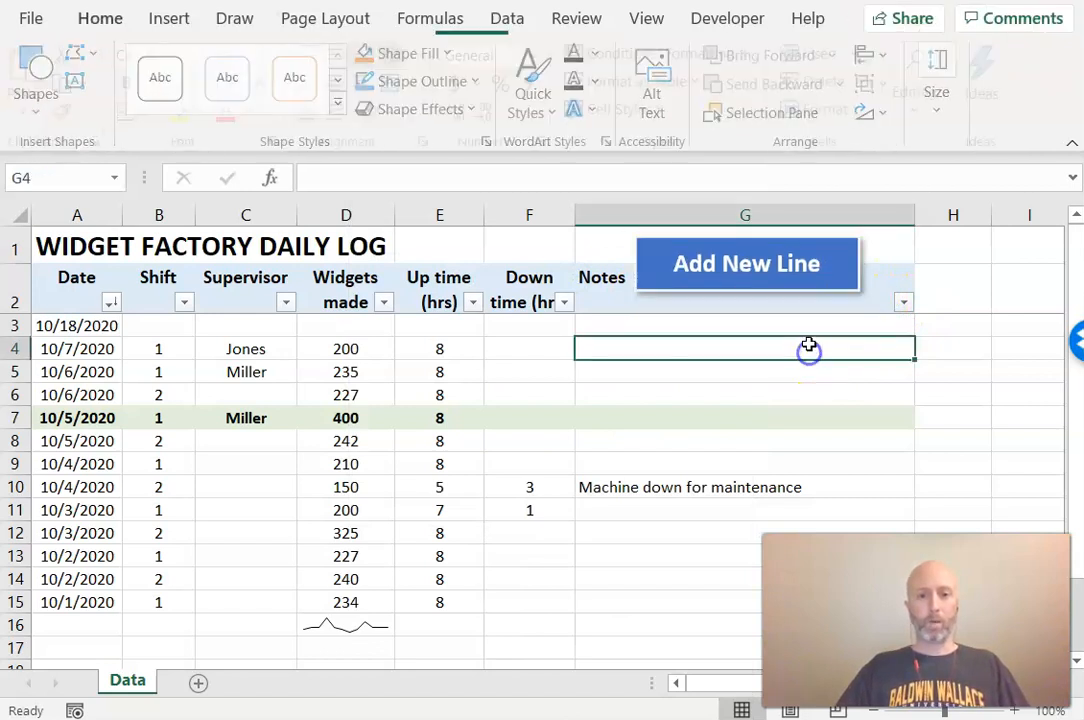
# Assign the new_line macro to the Add New Line text box
pyautogui.click(791, 288)
pyautogui.click(796, 292)
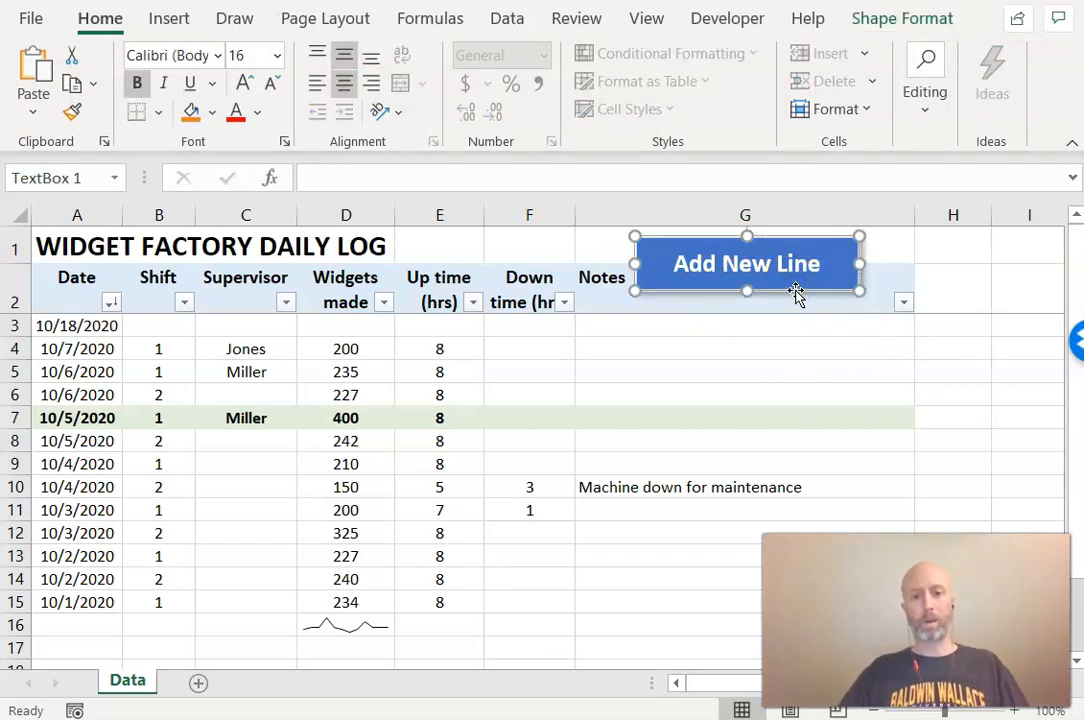
pyautogui.rightClick(794, 293)
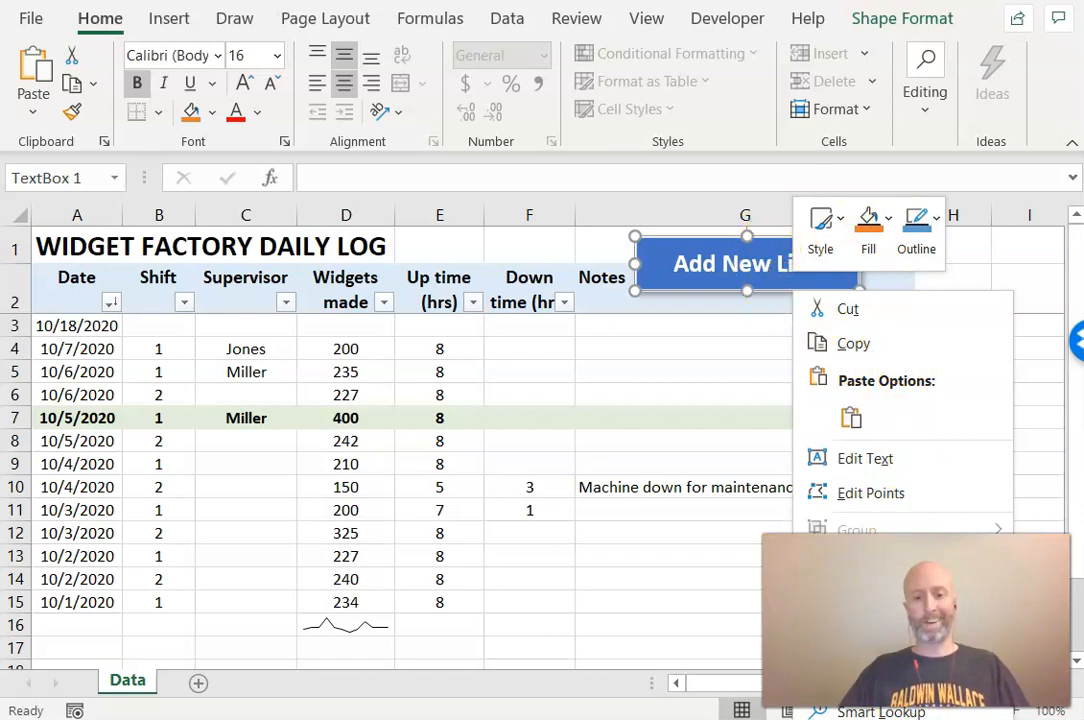
pyautogui.click(881, 677)
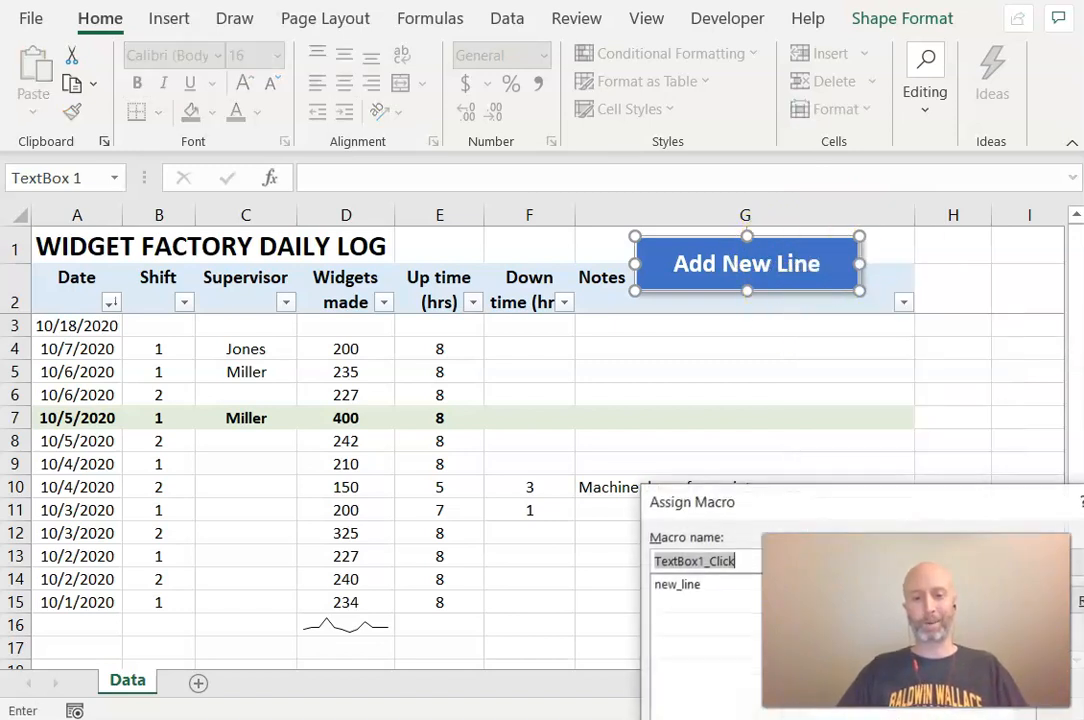
pyautogui.moveTo(870, 498); pyautogui.dragTo(340, 148)
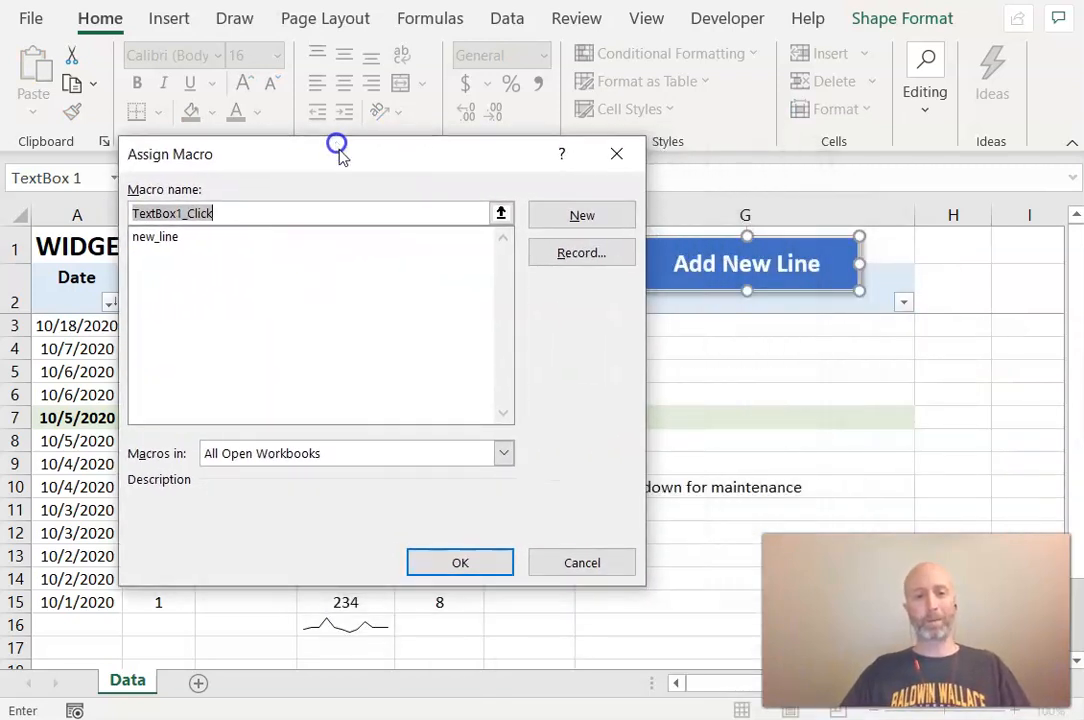
pyautogui.click(156, 238)
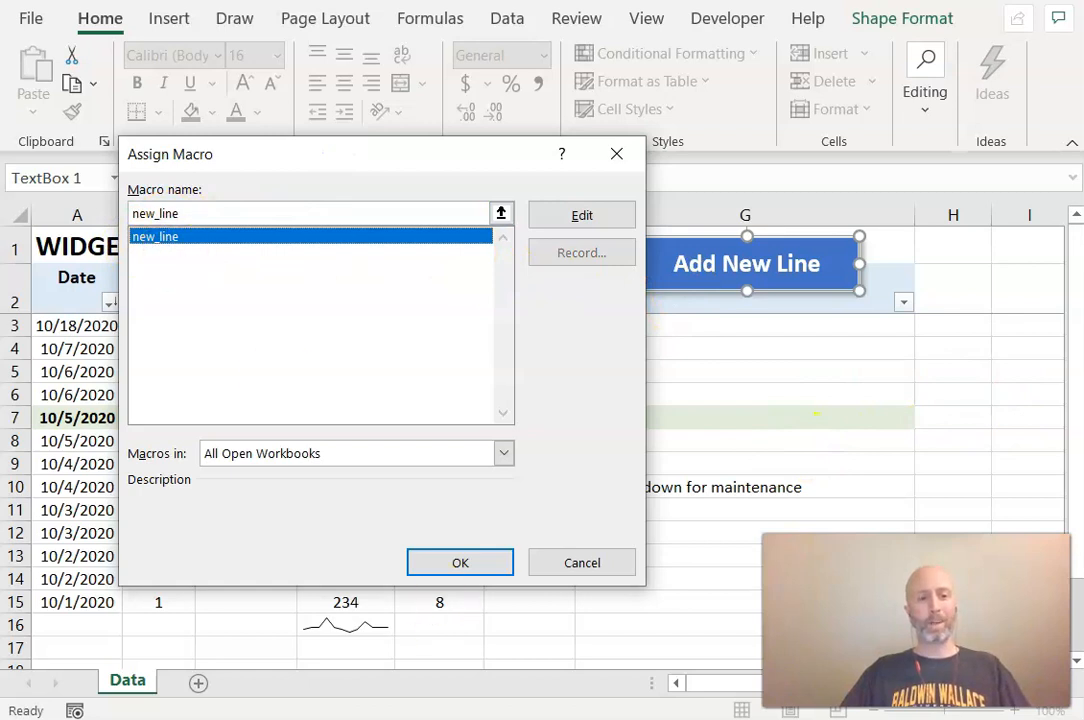
pyautogui.click(460, 563)
# Test the Add New Line button, then delete the two dated rows 3 and 4 at the top of the log
pyautogui.click(718, 350)
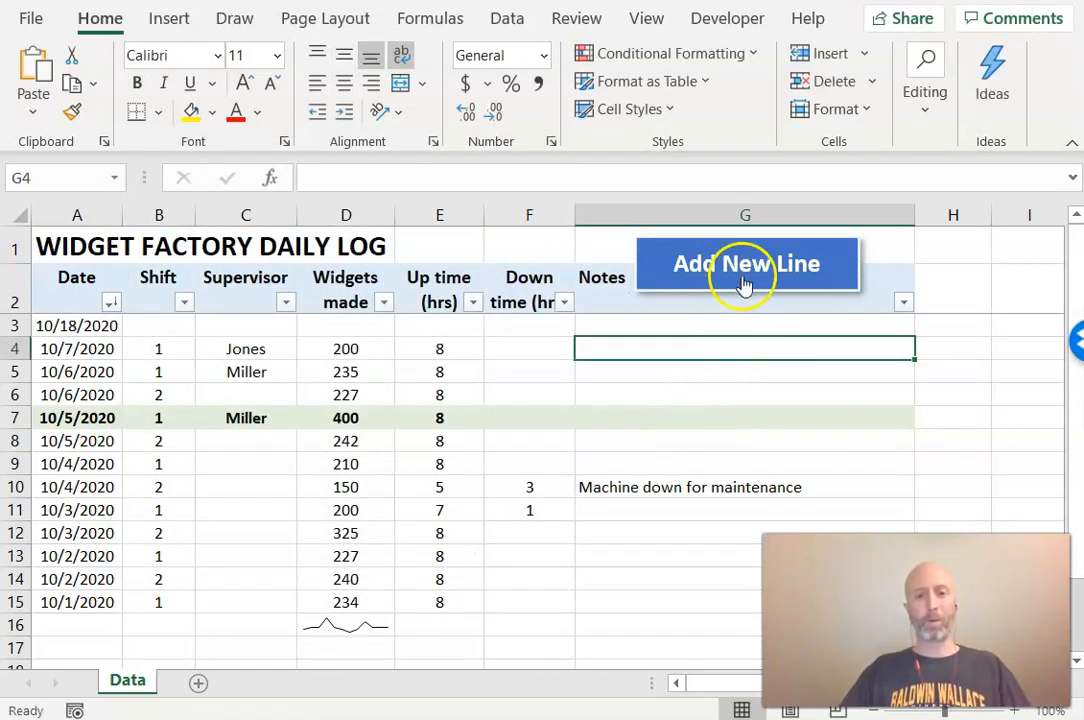
pyautogui.click(742, 288)
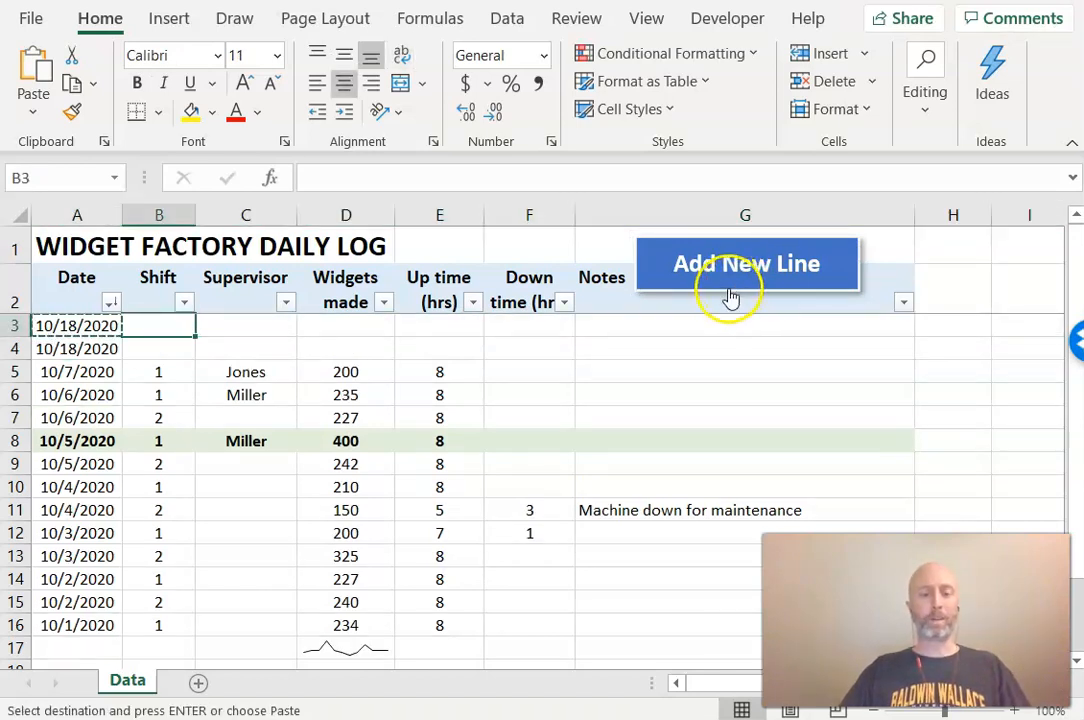
pyautogui.moveTo(14, 325); pyautogui.dragTo(14, 347)
pyautogui.rightClick(14, 347)
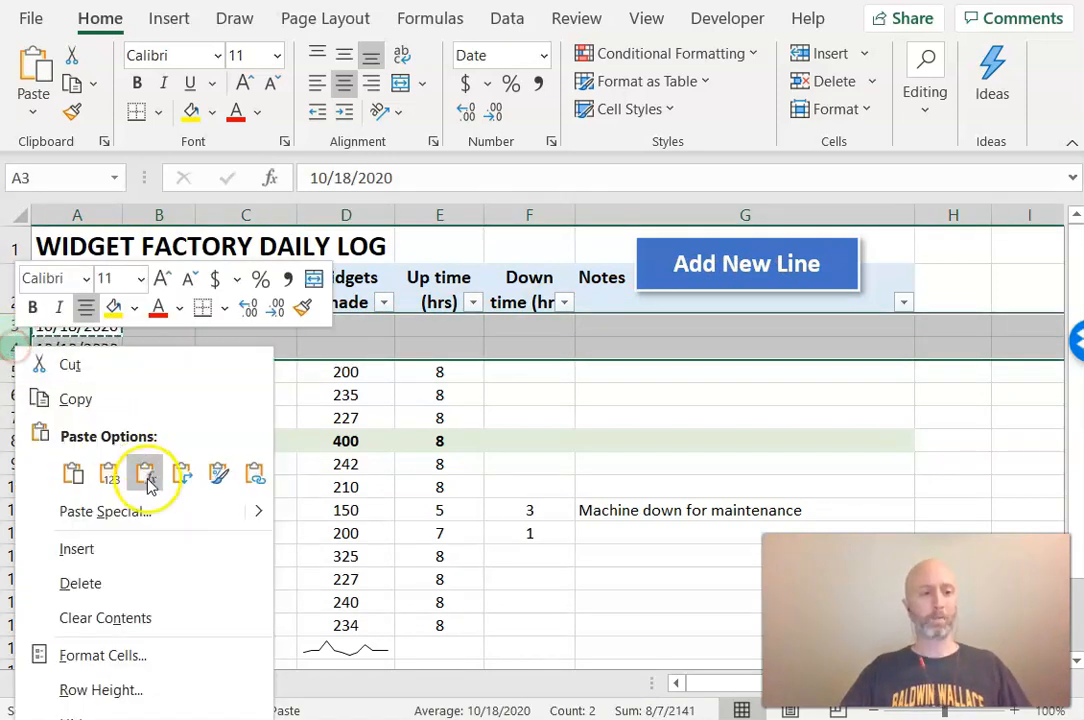
pyautogui.click(160, 580)
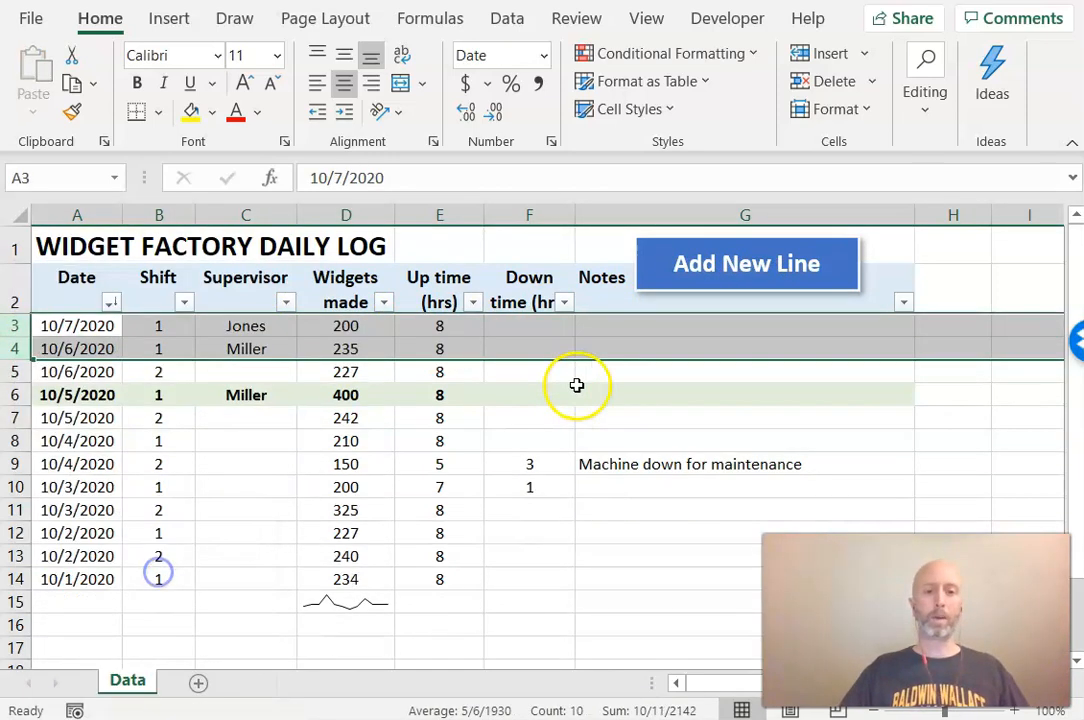
pyautogui.click(697, 374)
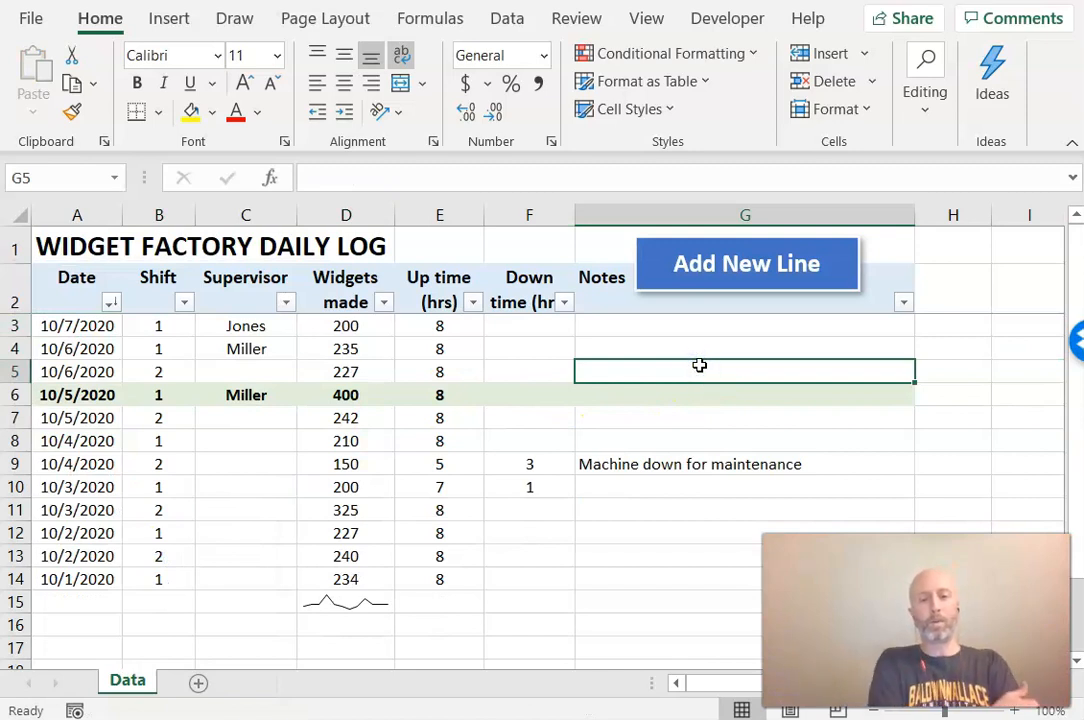